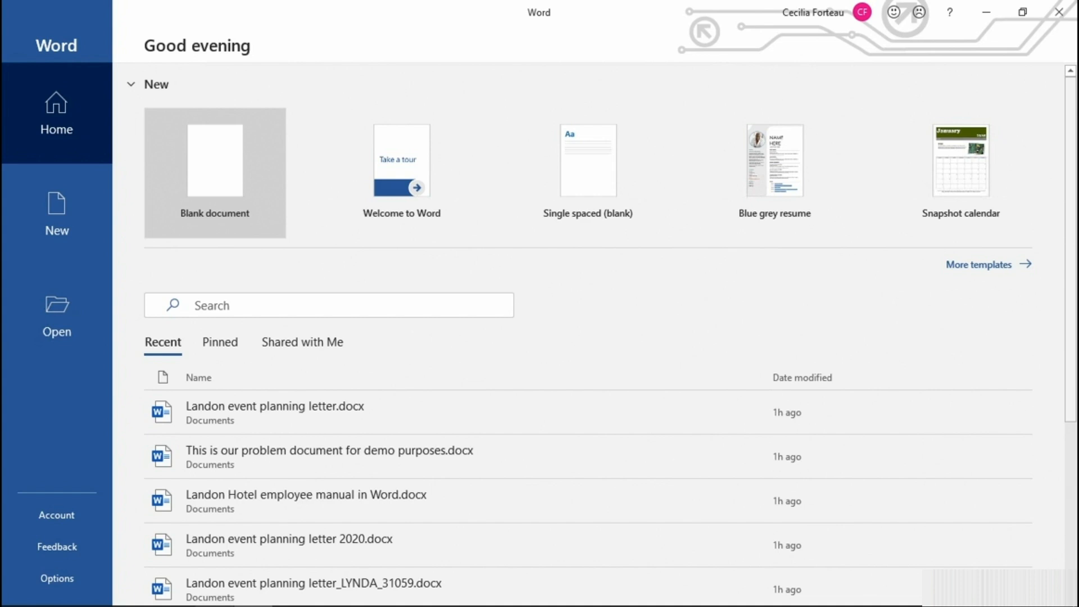
# Create a blank document and insert the contents of "This is our problem document for demo purposes.docx" as an object from file.
pyautogui.click(242, 179)
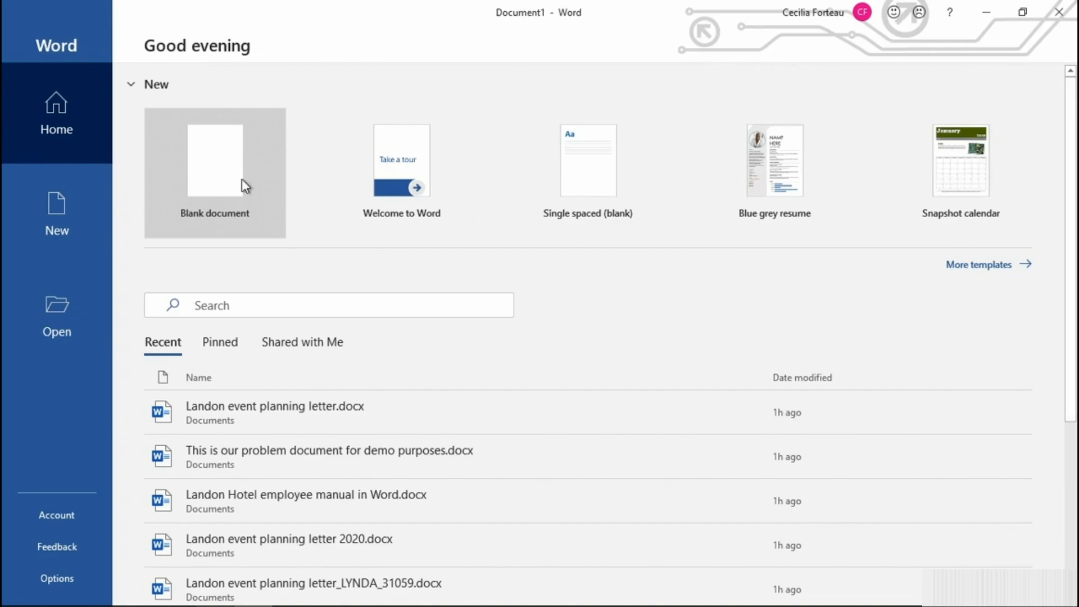
pyautogui.click(128, 43)
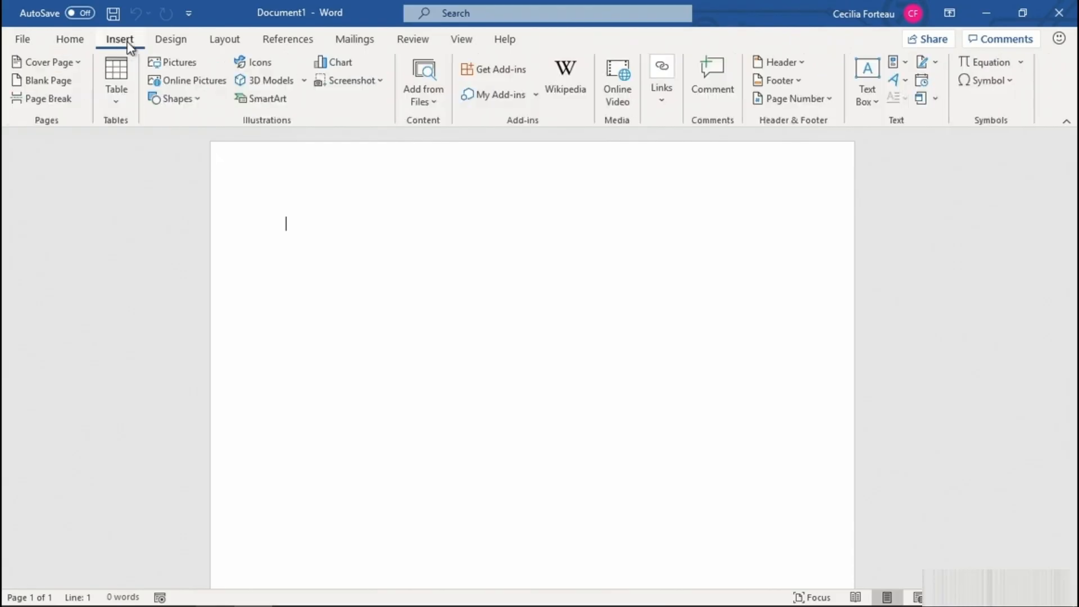
pyautogui.click(936, 100)
pyautogui.click(941, 123)
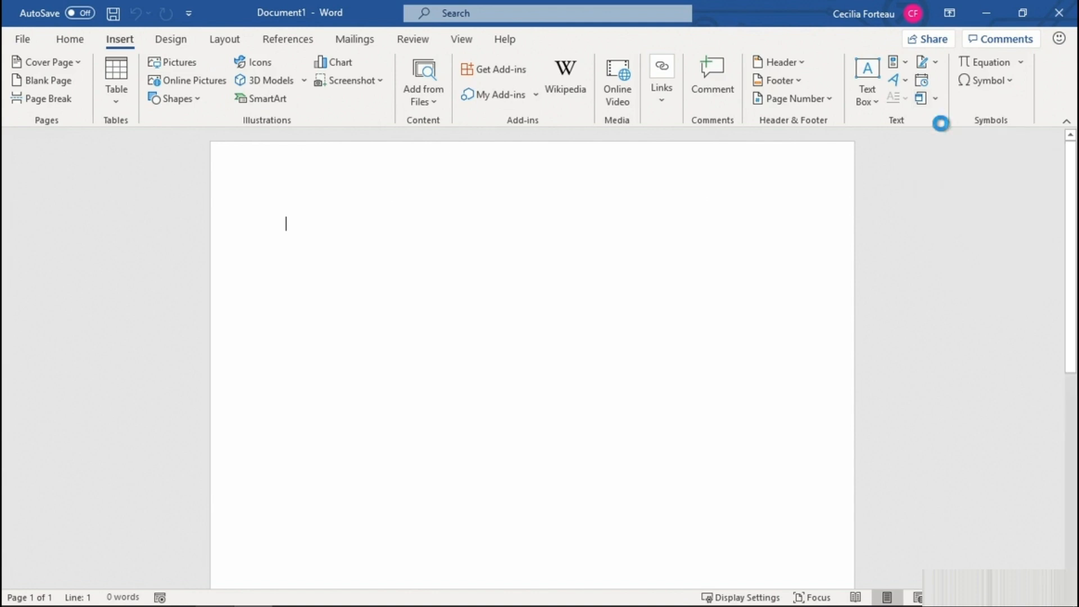
pyautogui.click(464, 195)
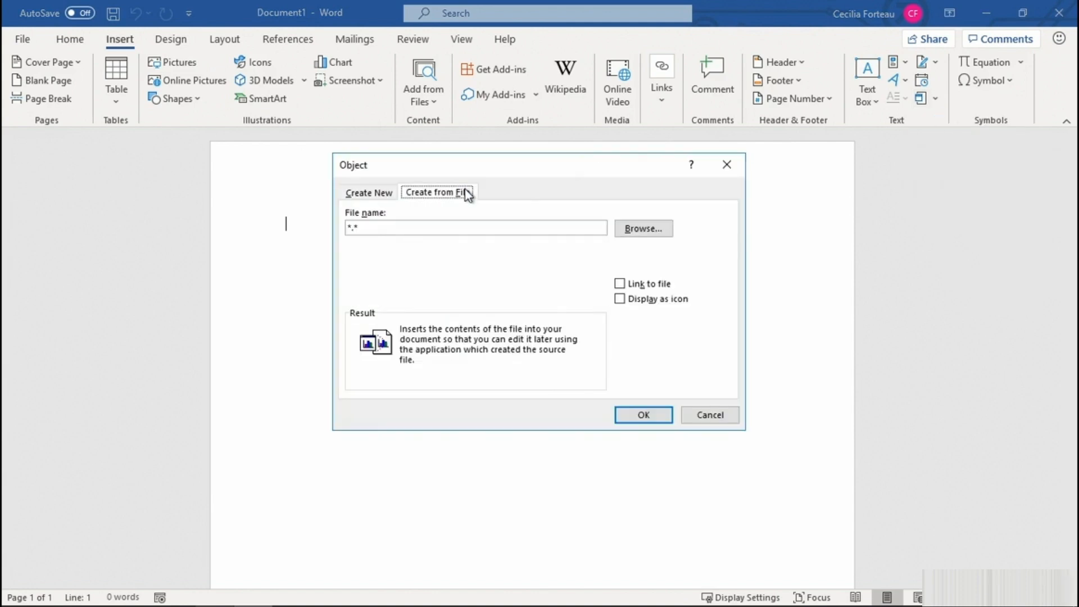
pyautogui.click(635, 231)
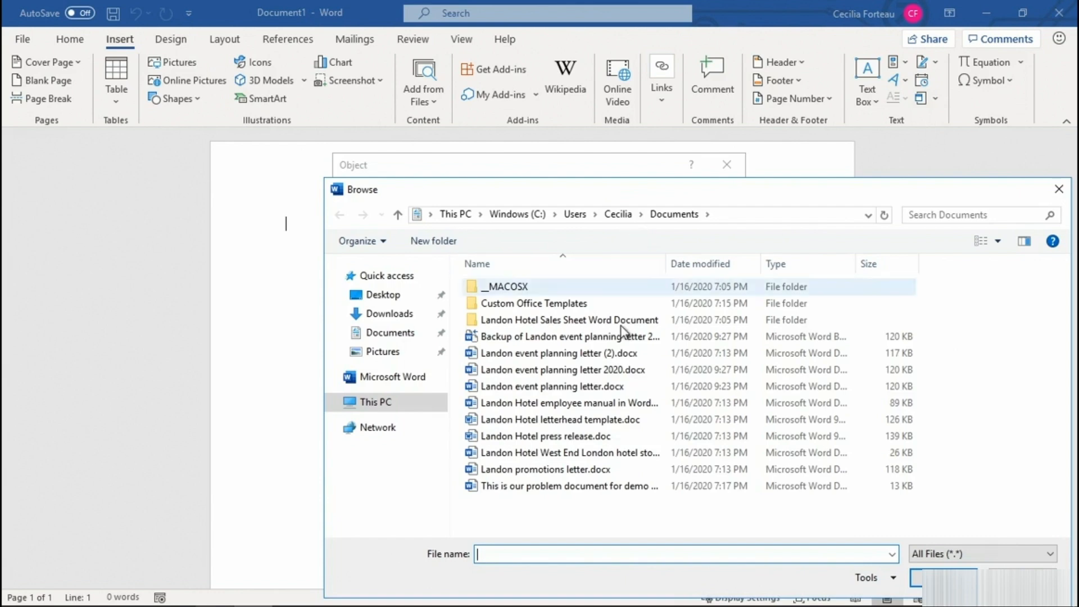
pyautogui.click(640, 487)
pyautogui.click(914, 577)
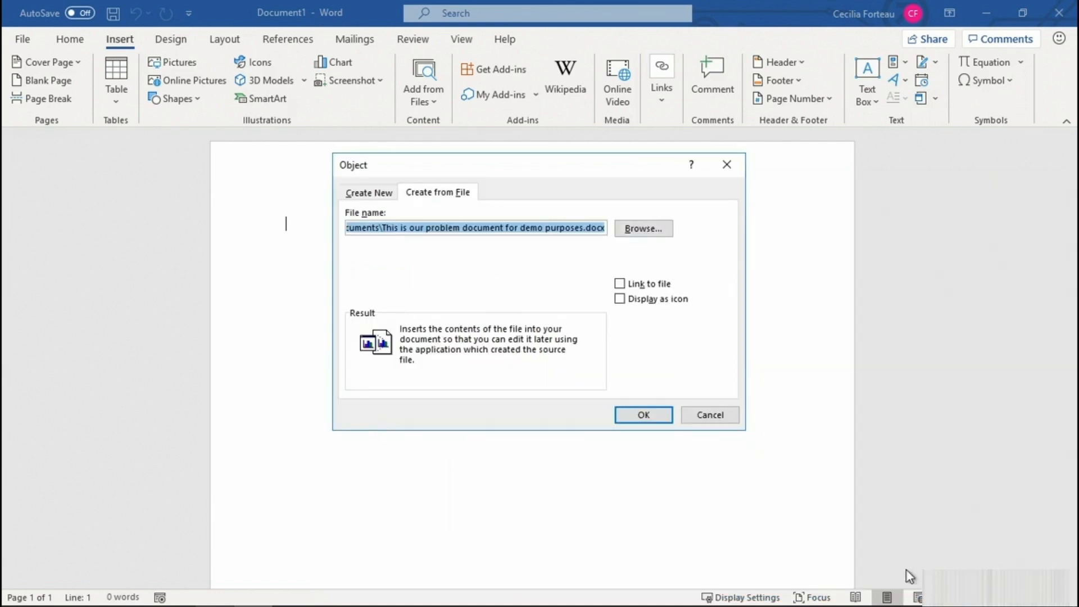
pyautogui.click(640, 418)
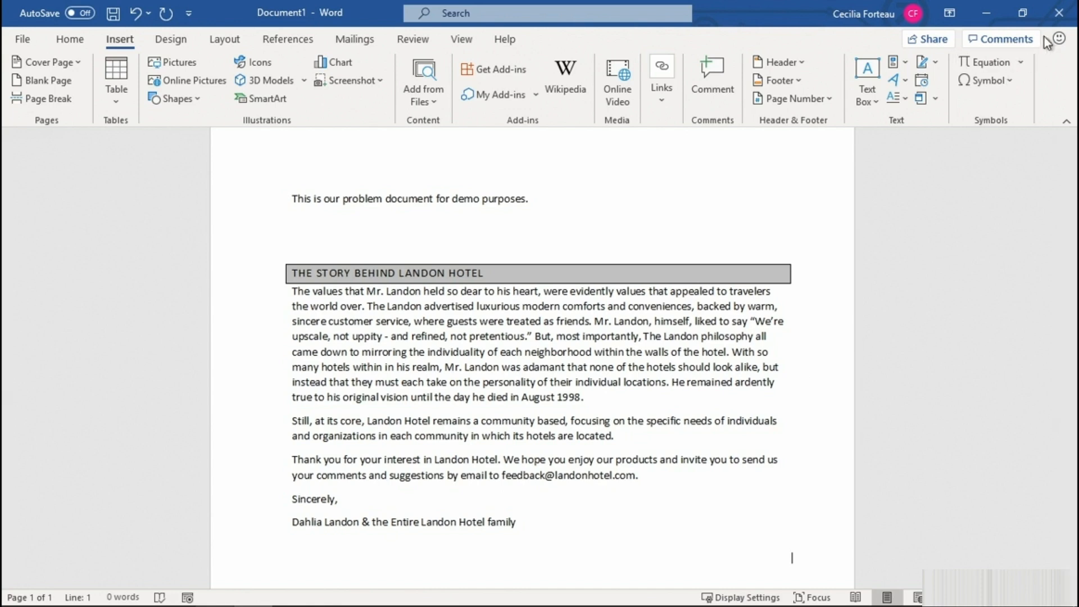
# Close the new document without saving its changes.
pyautogui.click(1057, 17)
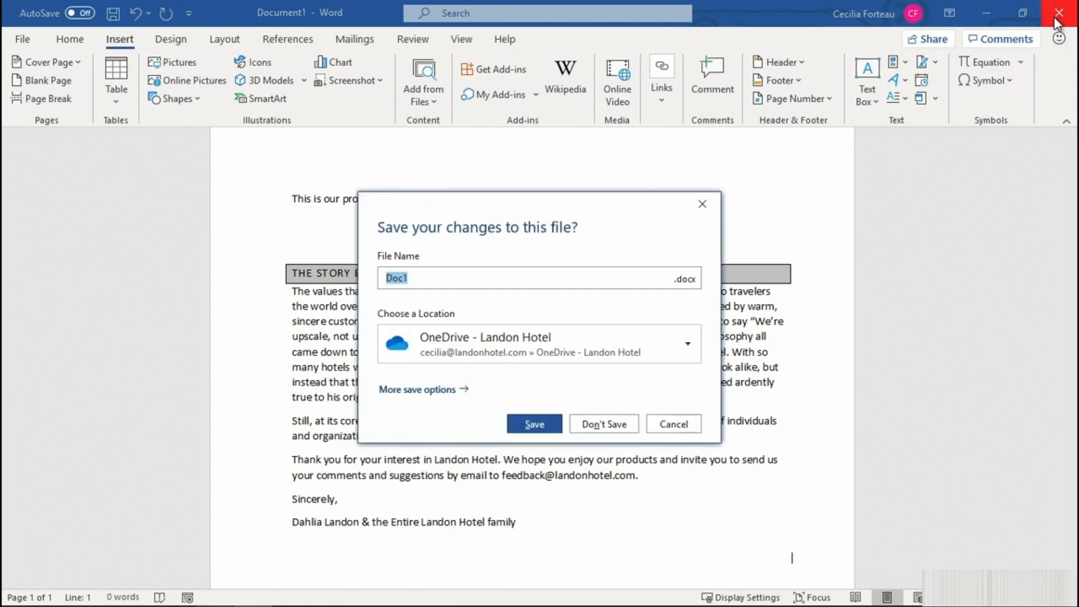
pyautogui.click(616, 424)
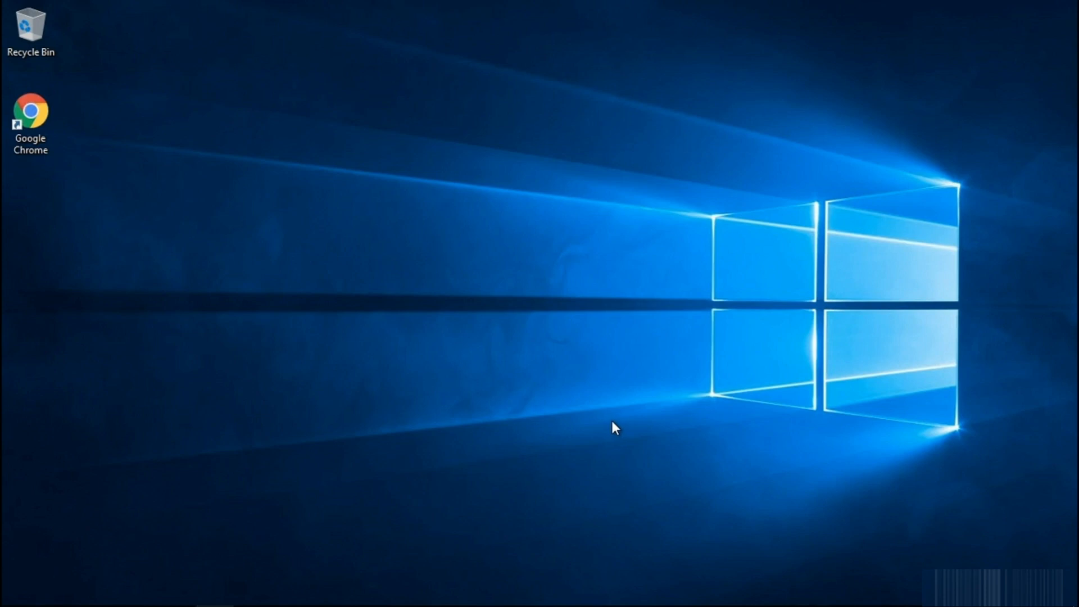
# Launch Word through the Windows Run dialog with the command "winword.exe /a".
pyautogui.press('super')
pyautogui.write('Run')
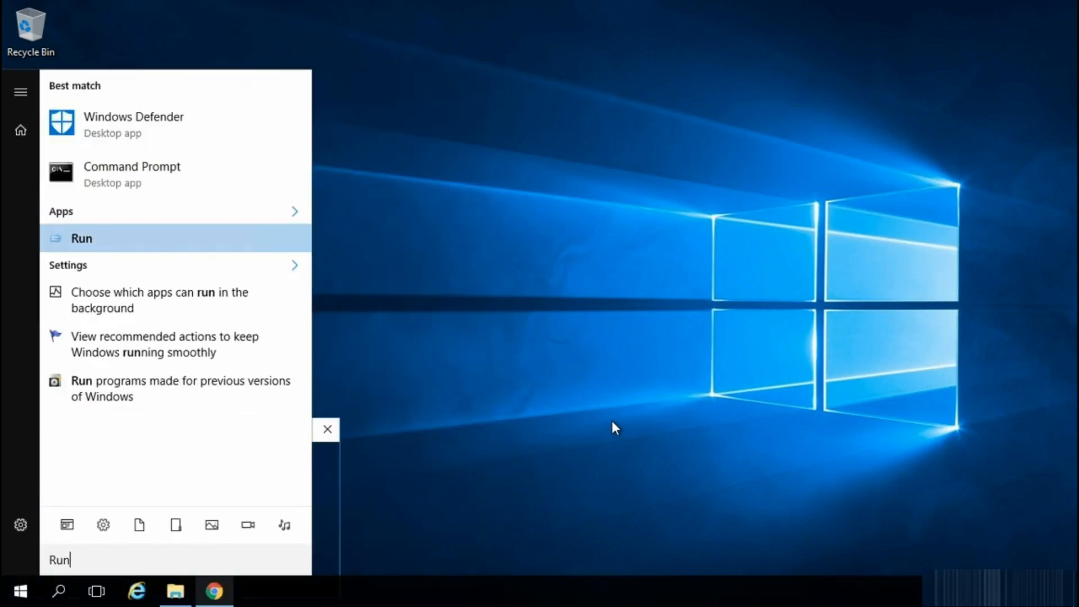
pyautogui.press('Return')
pyautogui.press('End')
pyautogui.press('BackSpace')
pyautogui.press('BackSpace')
pyautogui.press('BackSpace')
pyautogui.press('BackSpace')
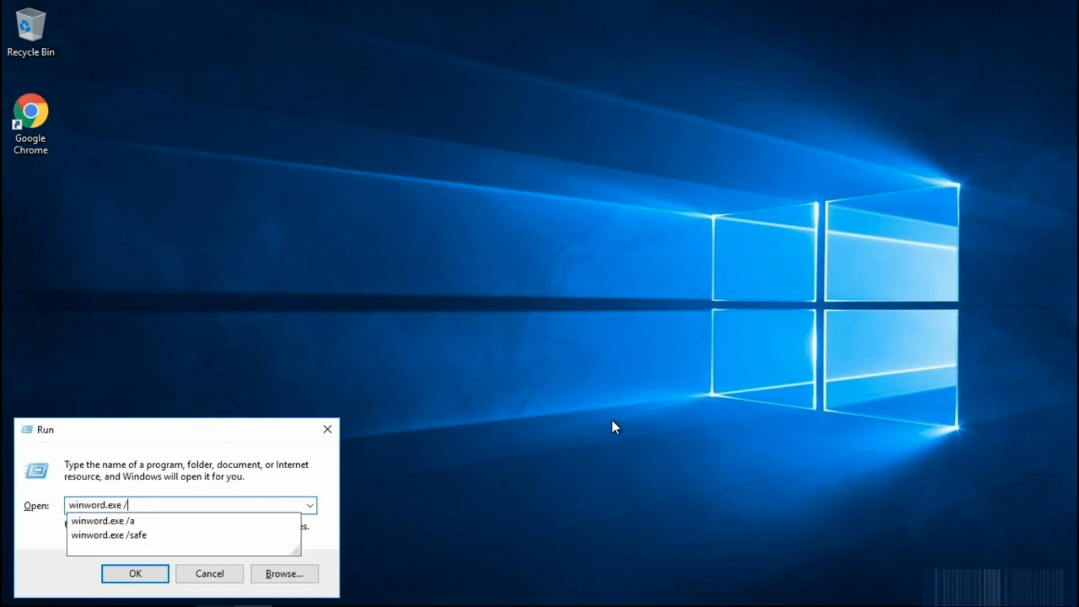
pyautogui.press('Down')
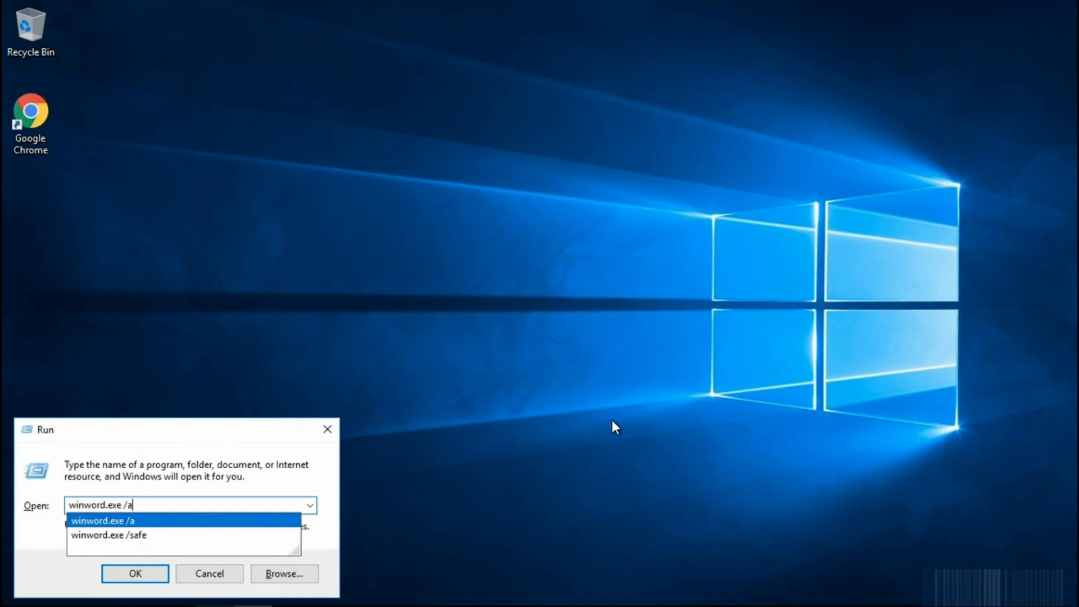
pyautogui.press('Return')
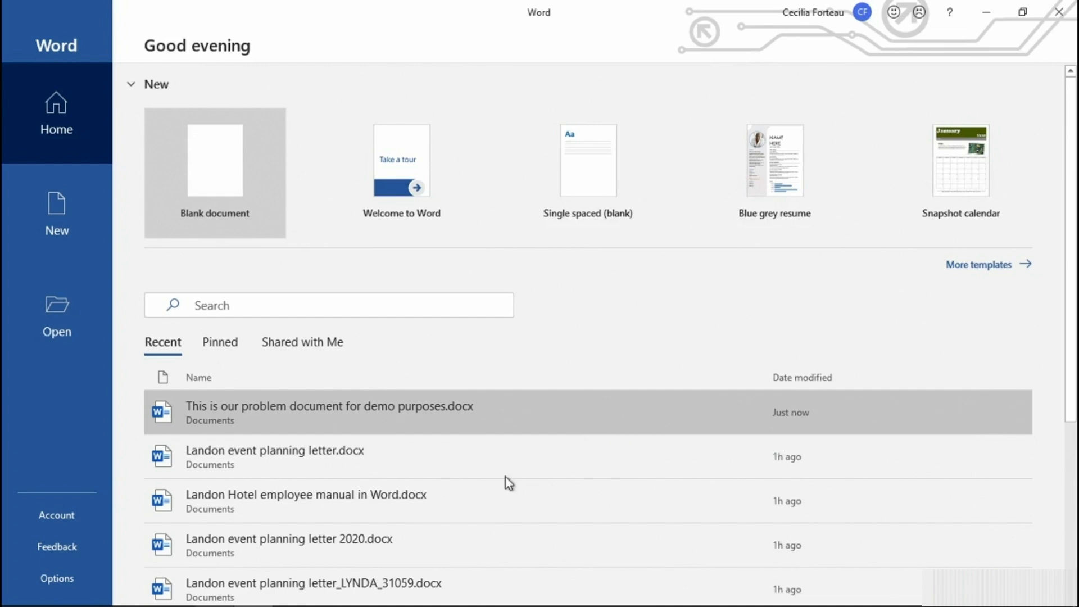
# Open the Word Add-ins manager from Word's options to review the templates and add-ins, dismiss it and close Word.
pyautogui.click(68, 578)
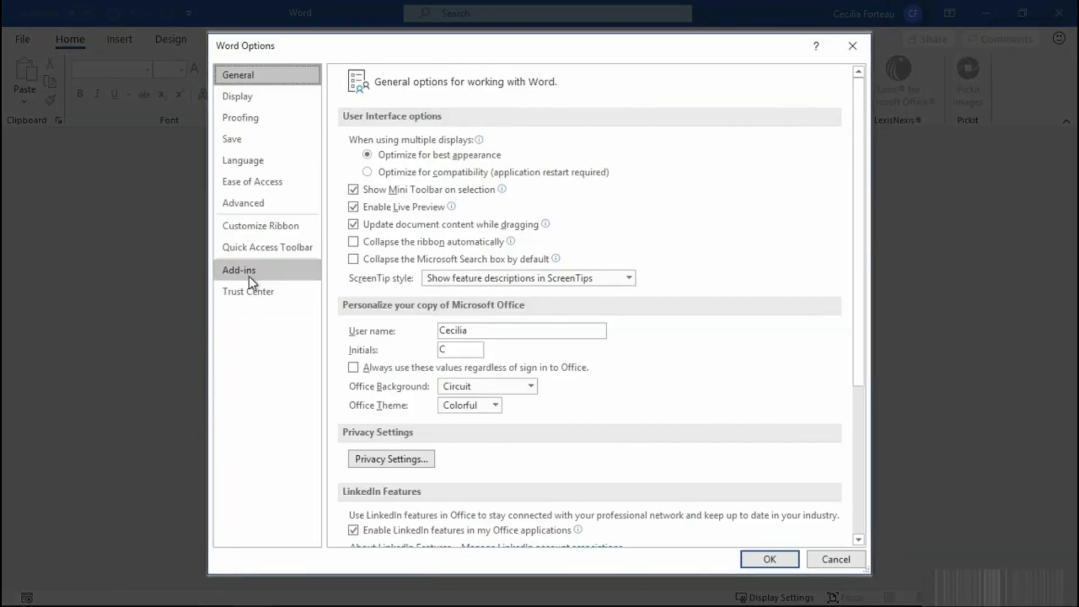
pyautogui.click(250, 276)
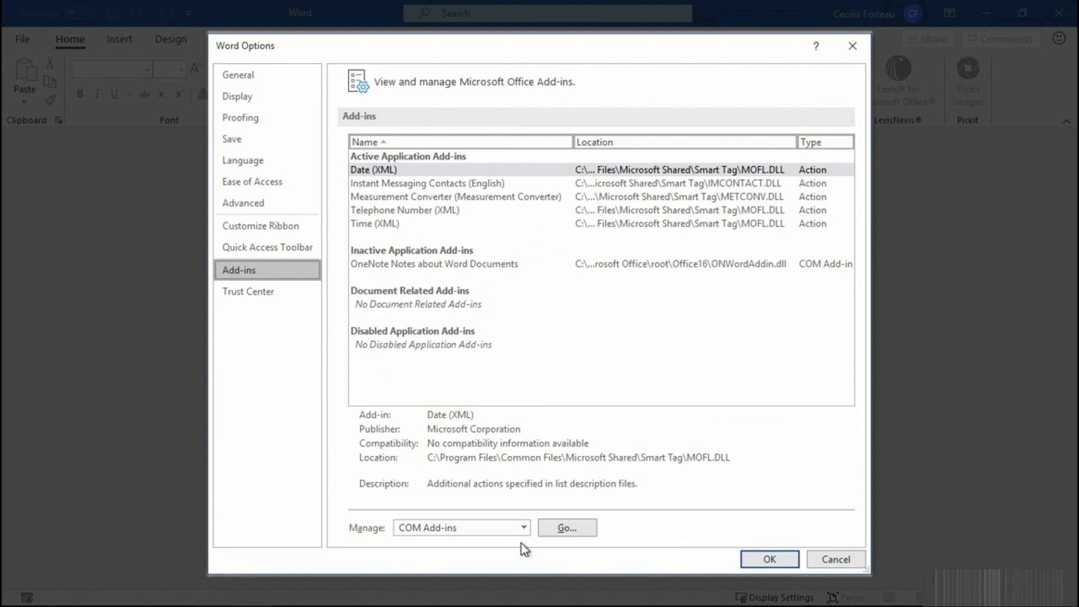
pyautogui.click(523, 529)
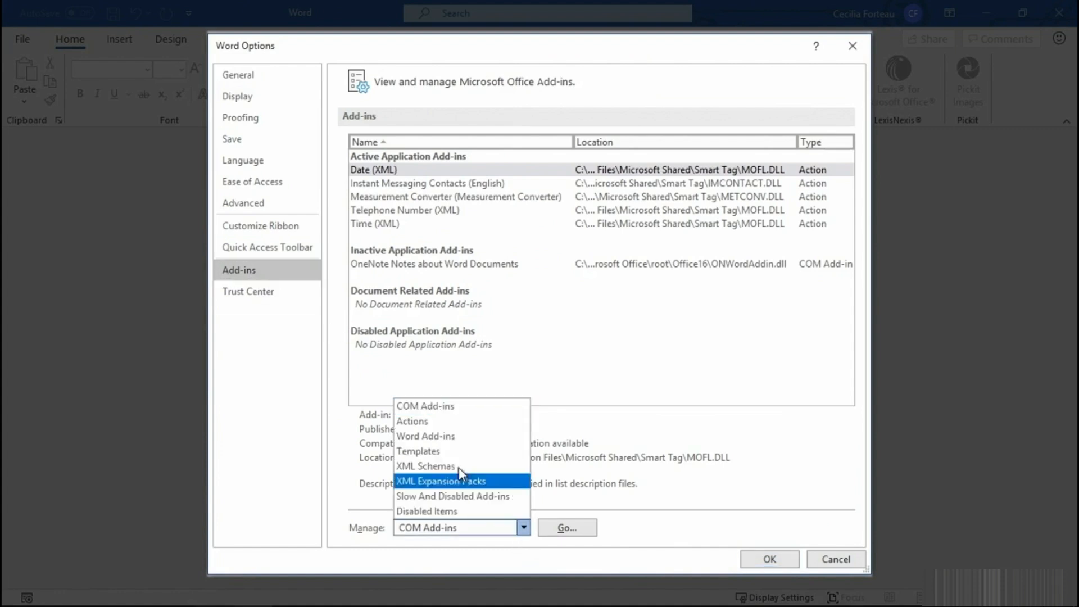
pyautogui.click(450, 436)
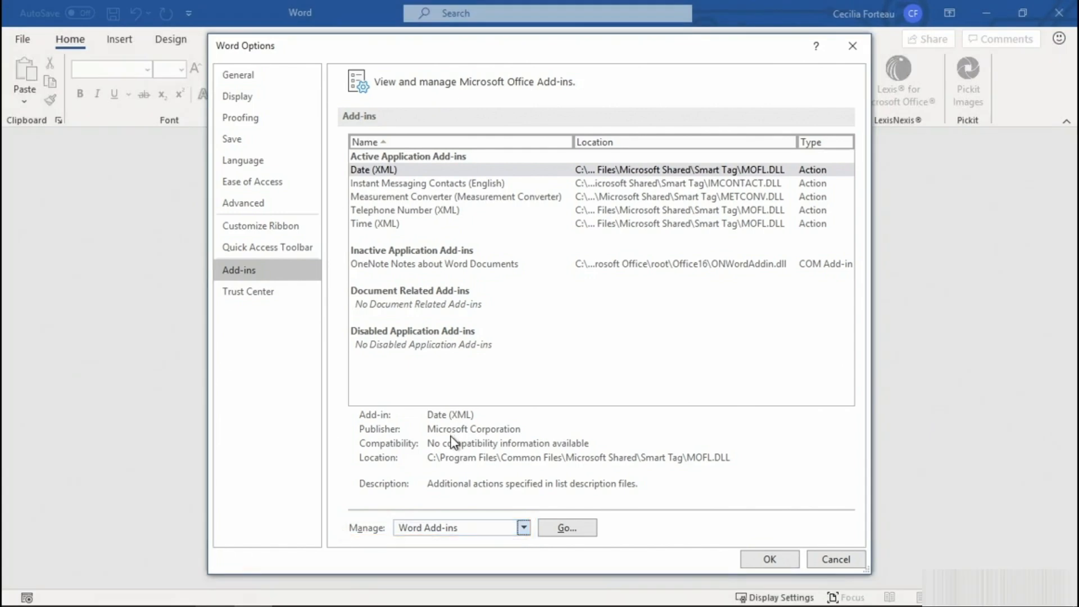
pyautogui.click(556, 532)
pyautogui.click(699, 450)
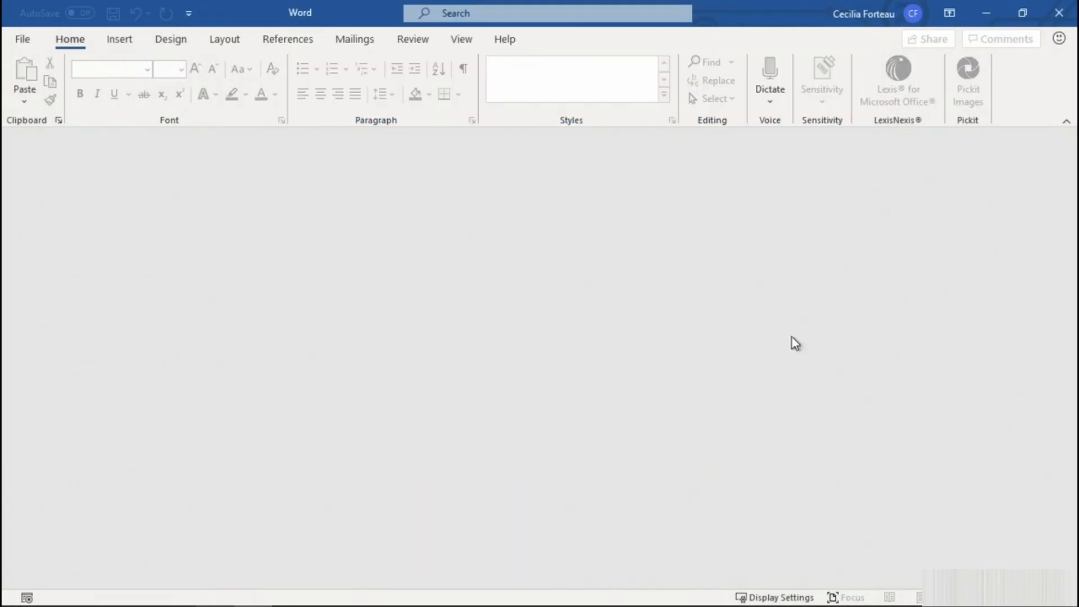
pyautogui.click(1058, 13)
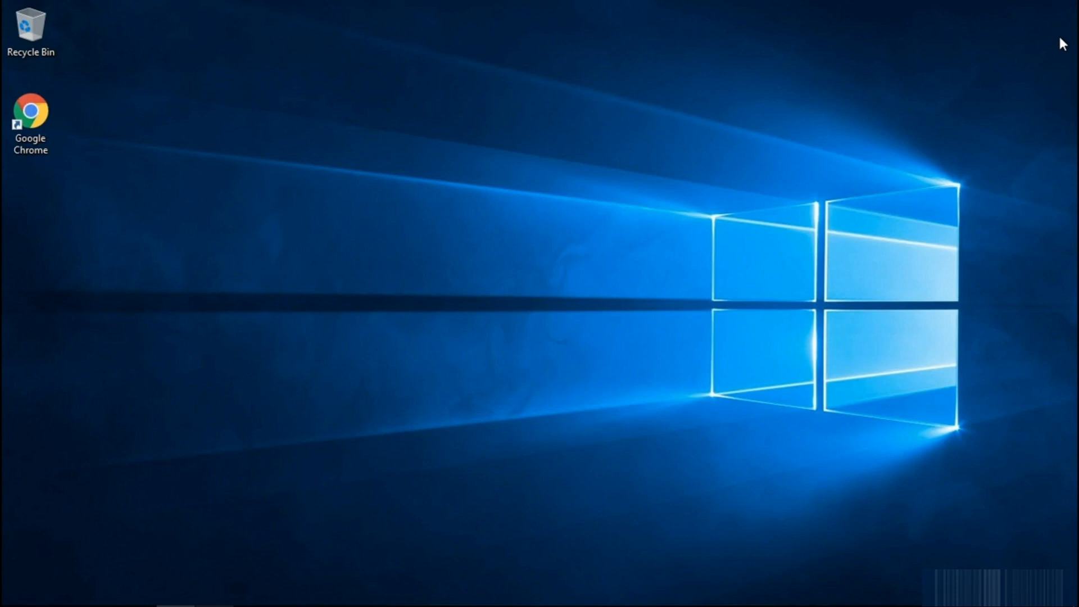
# Search Windows for regedit and launch the Registry Editor.
pyautogui.press('super')
pyautogui.write('reg')
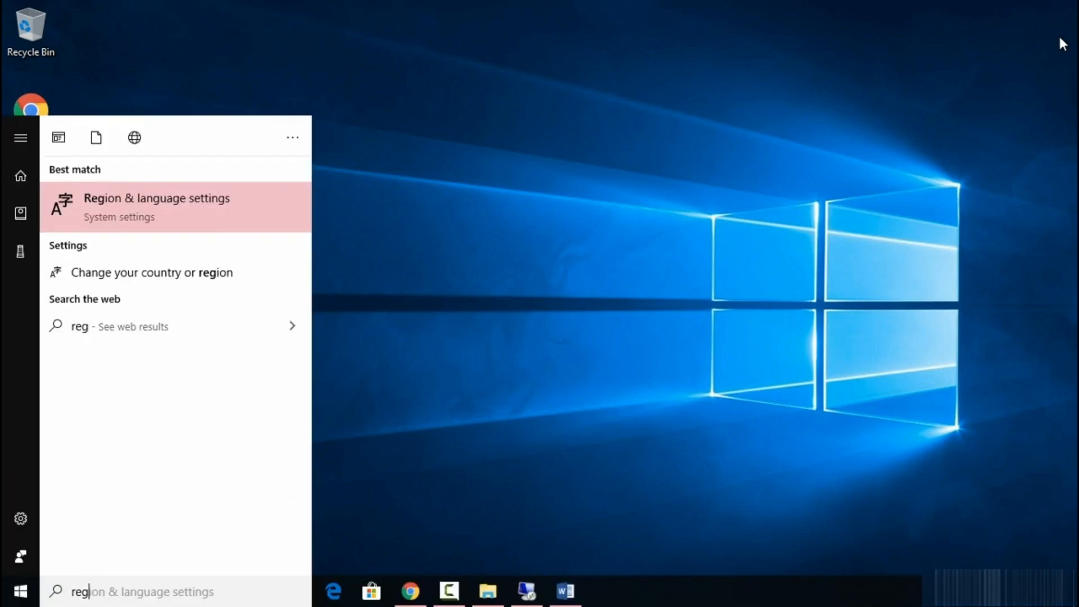
pyautogui.write('edit')
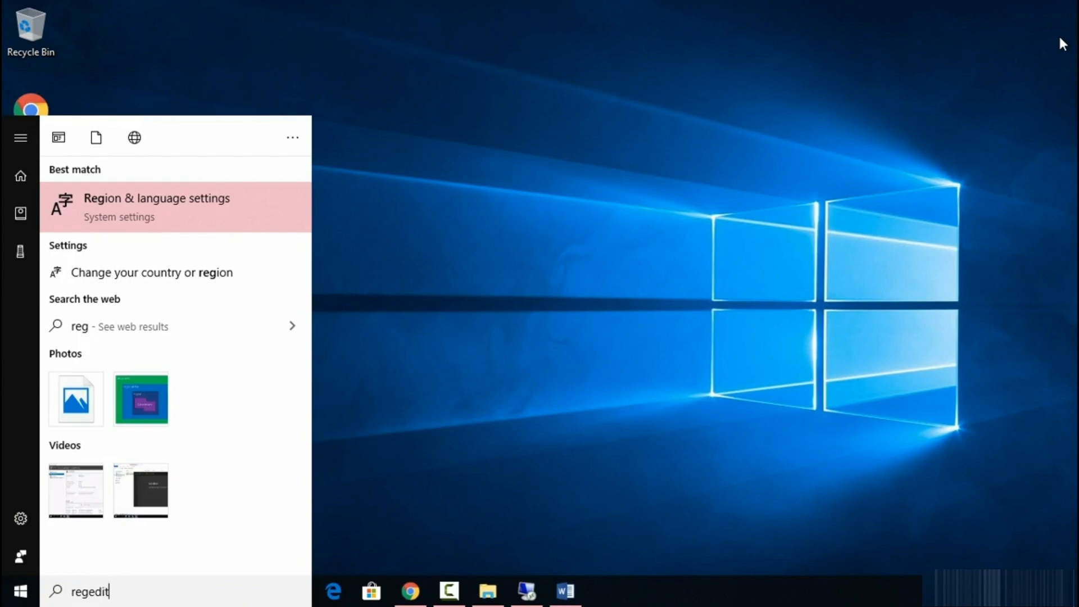
pyautogui.press('Return')
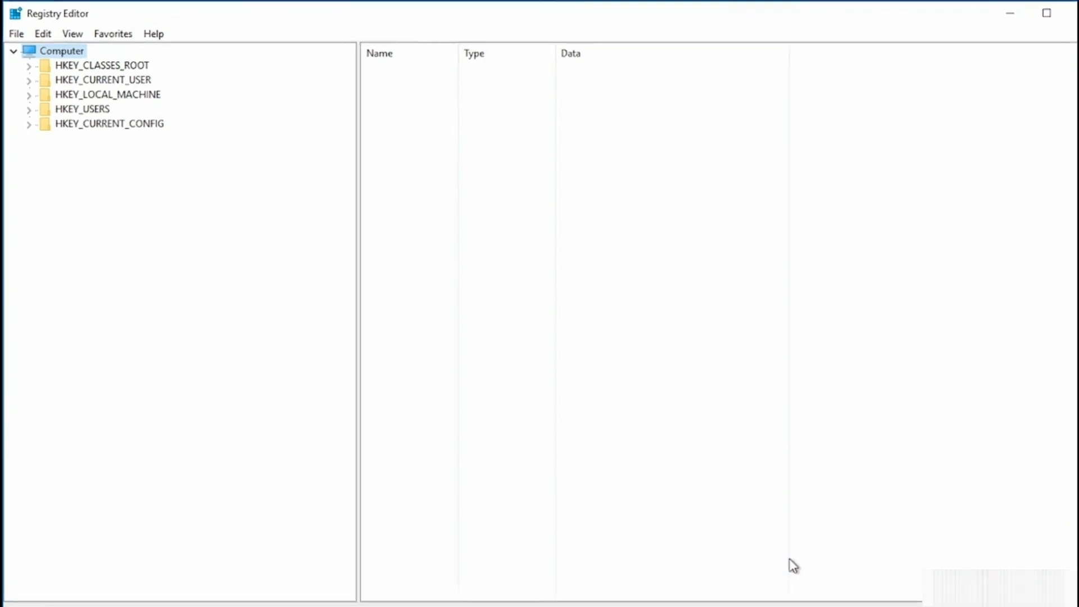
# Select the registry key HKEY_CURRENT_USER\SOFTWARE\Microsoft\Office\16.0\Word\Data.
pyautogui.click(32, 91)
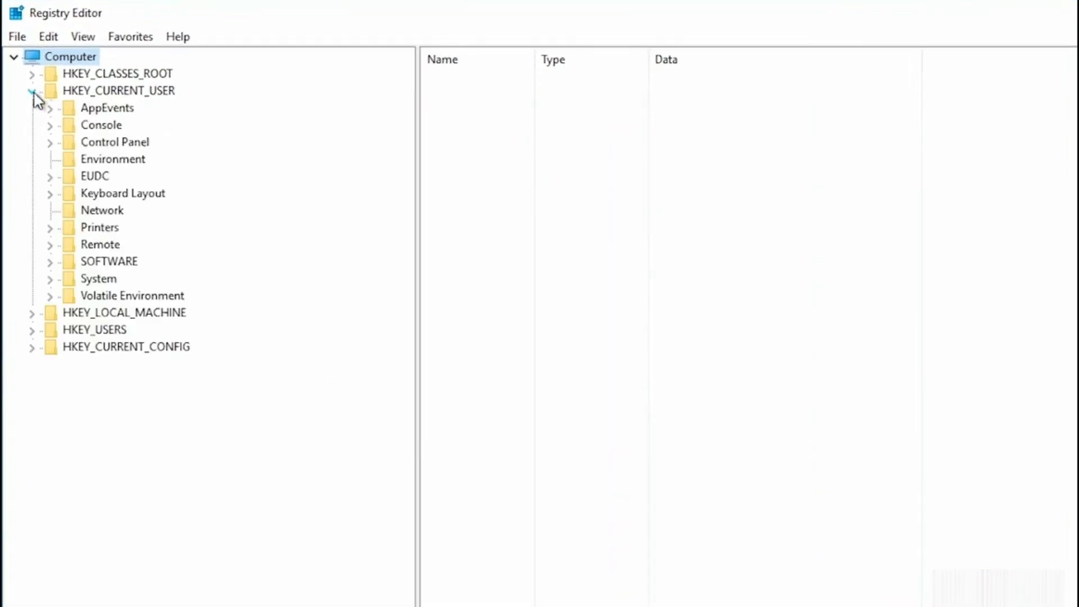
pyautogui.click(50, 262)
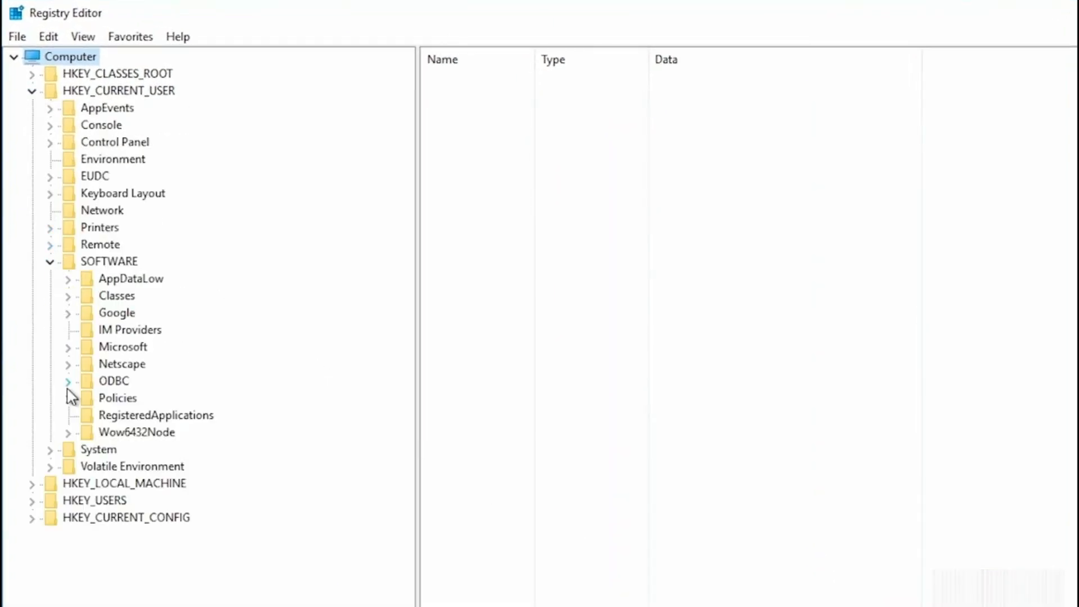
pyautogui.click(67, 348)
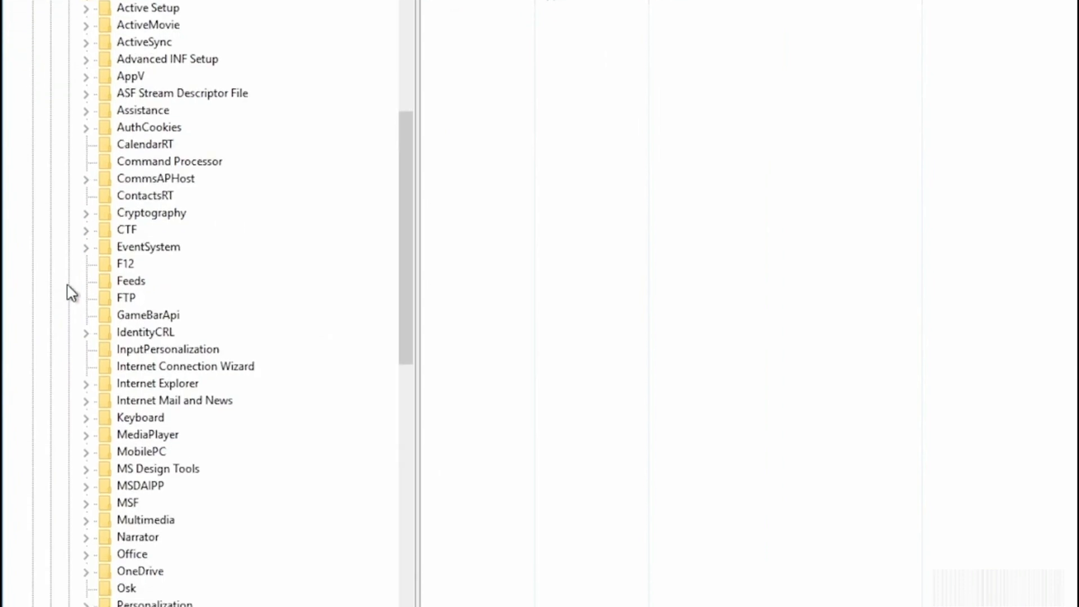
pyautogui.click(87, 507)
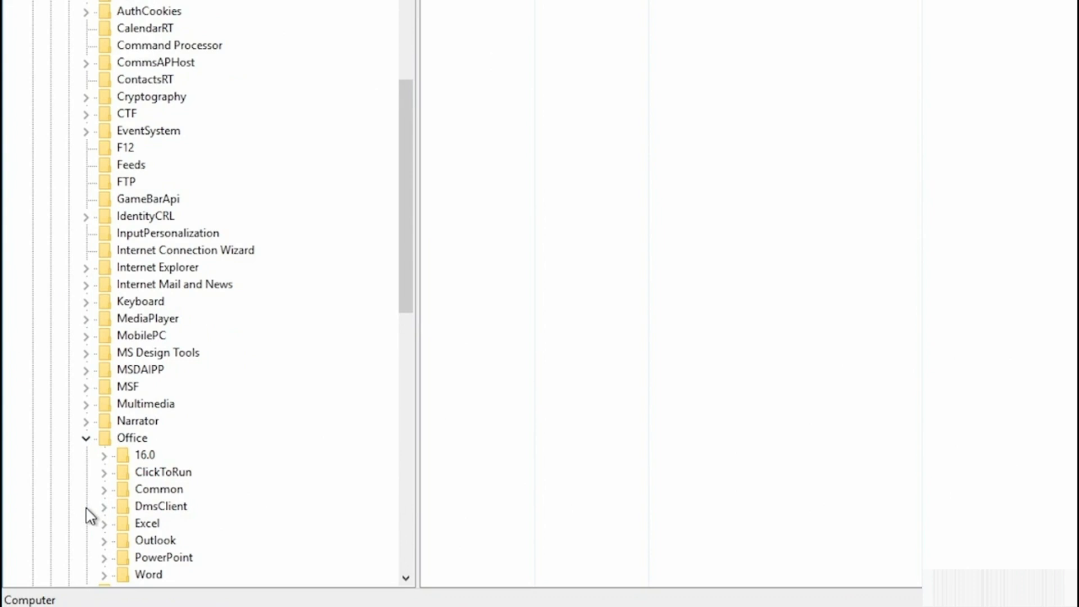
pyautogui.click(104, 456)
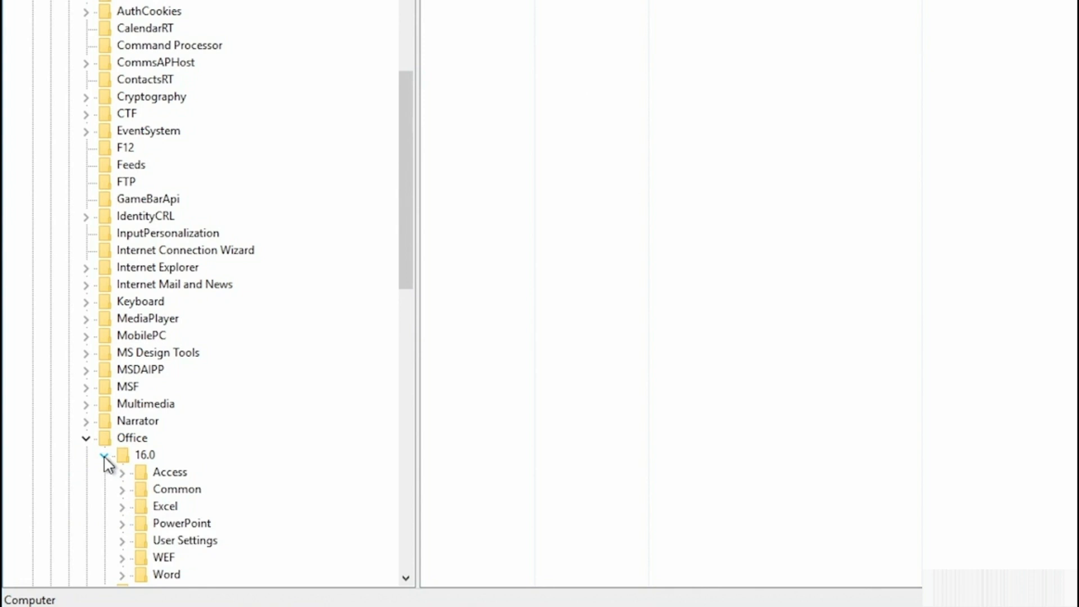
pyautogui.scroll(-1, 104, 458)
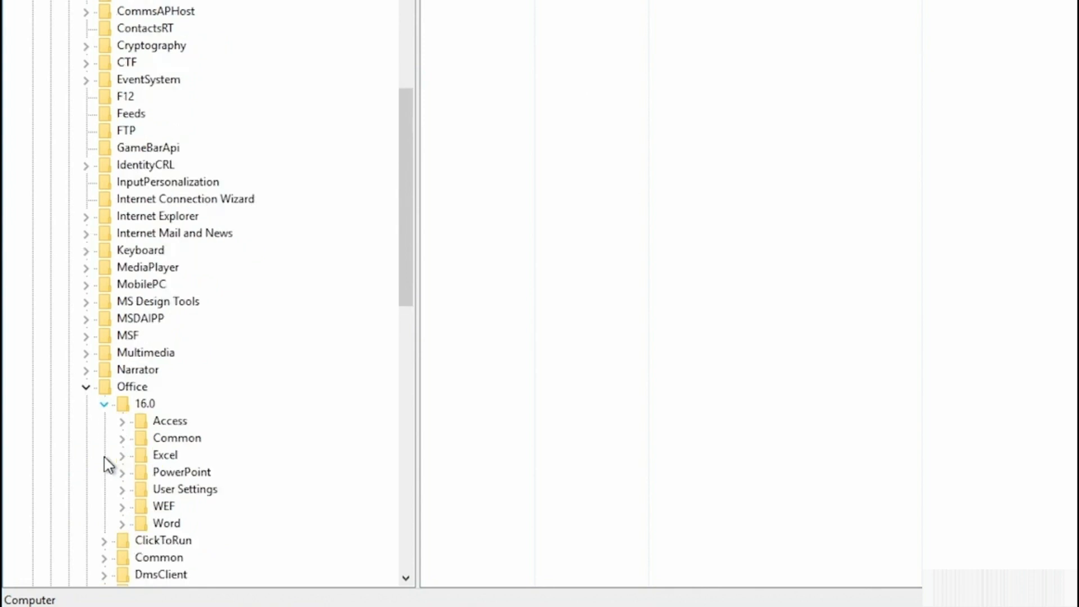
pyautogui.click(123, 524)
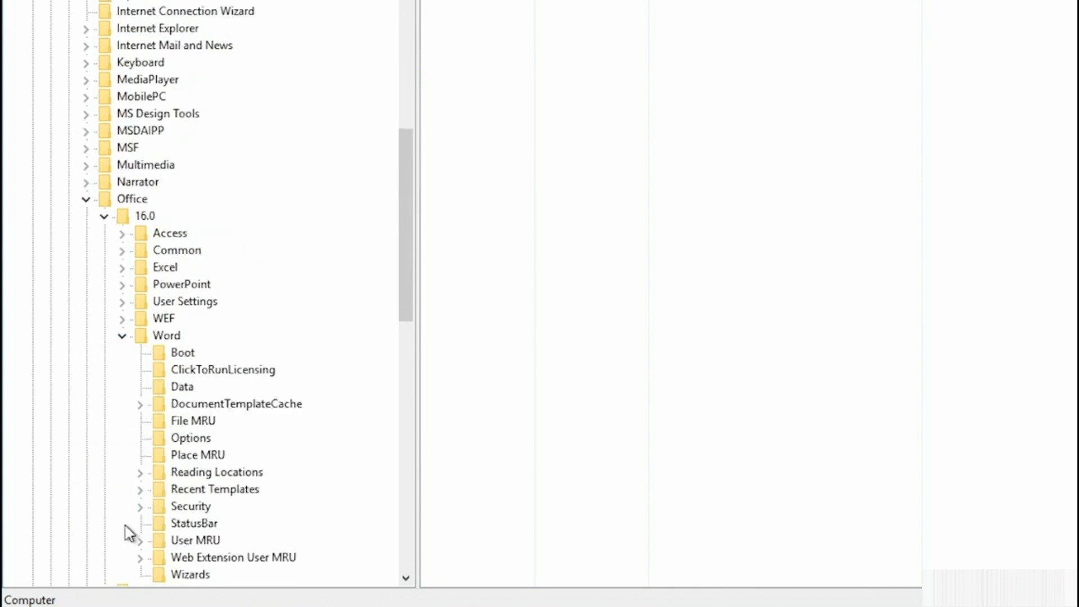
pyautogui.click(184, 388)
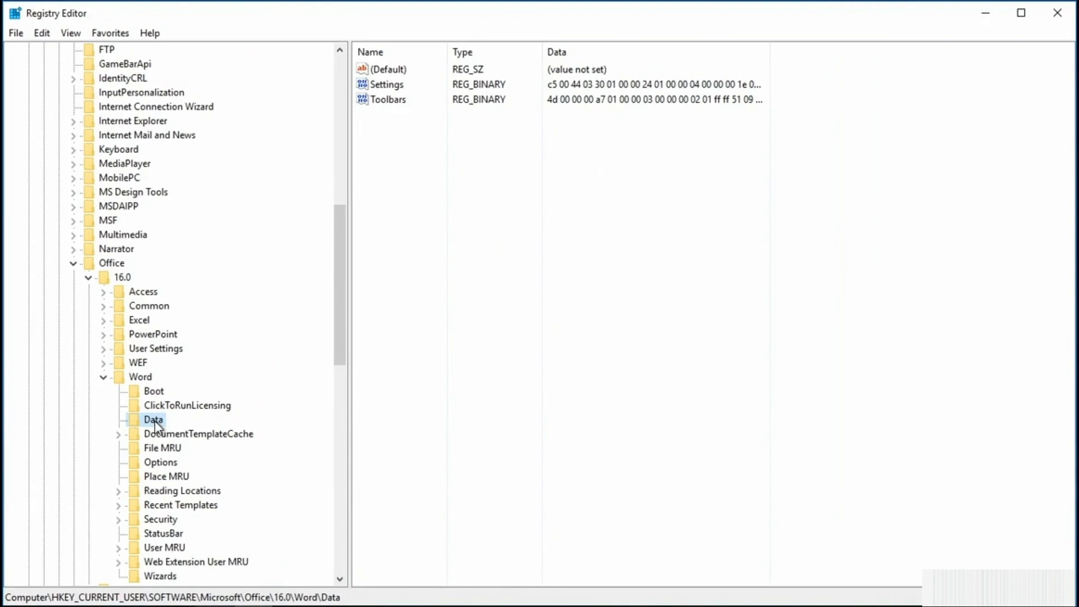
# Export the selected Data key to the Desktop as a registration file named WordDataBK.
pyautogui.rightClick(154, 426)
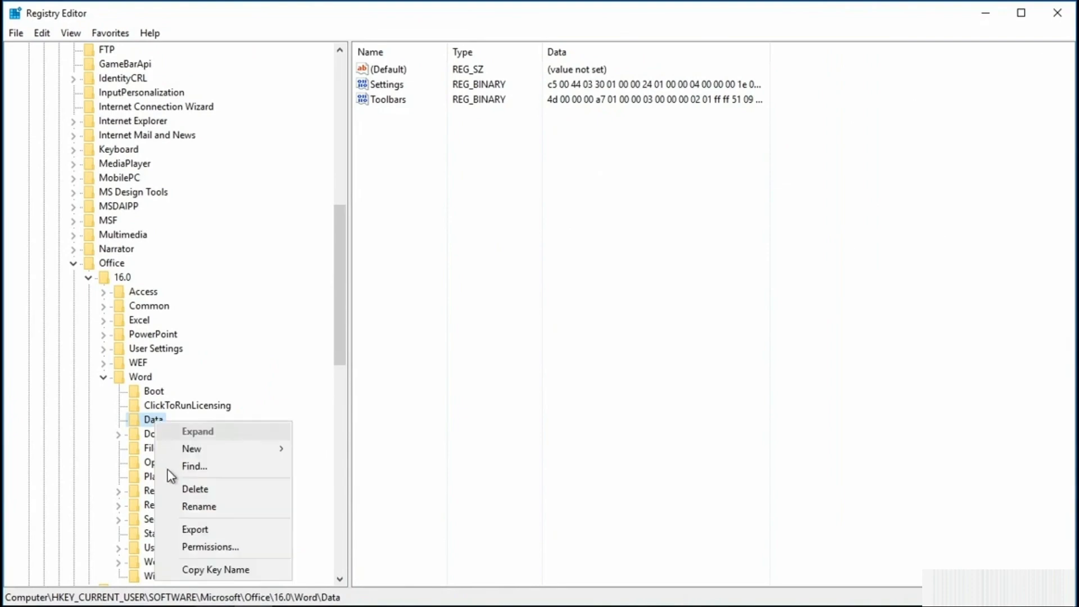
pyautogui.click(194, 530)
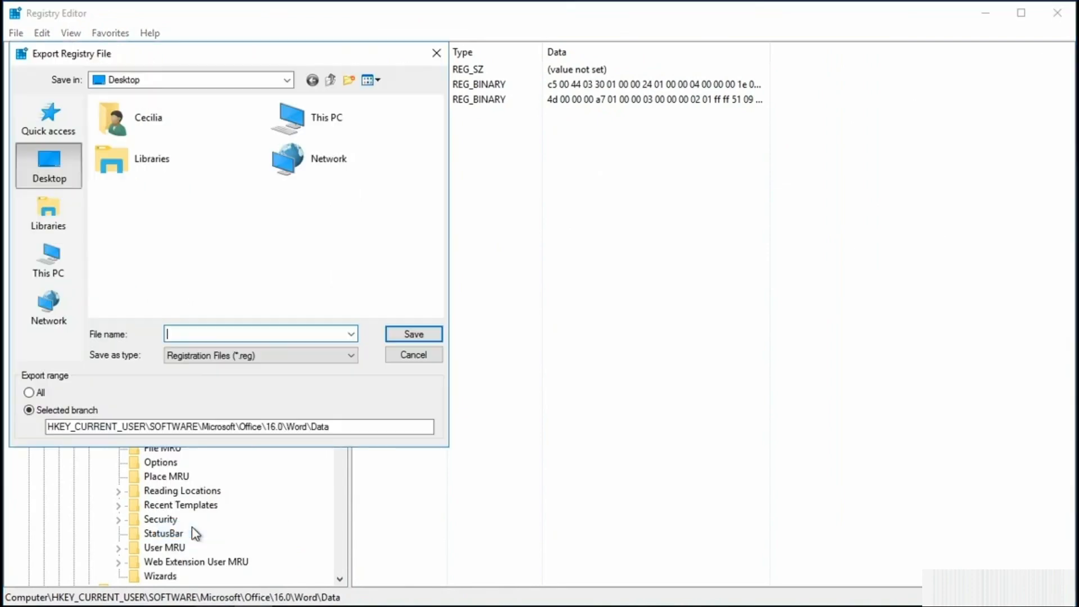
pyautogui.write('WordDataBK')
pyautogui.click(410, 335)
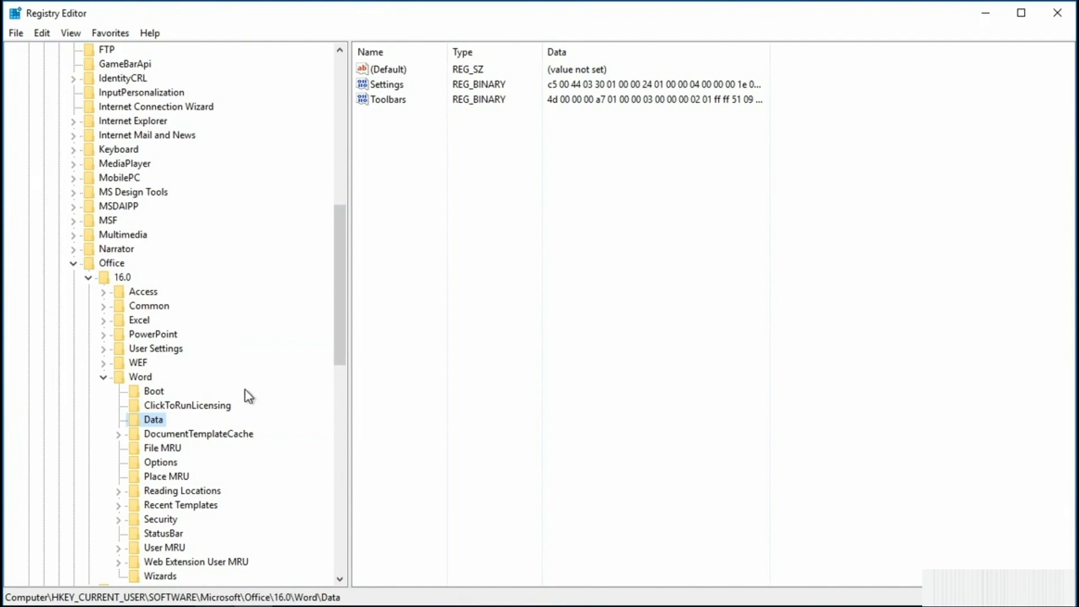
# Delete the Data key from Word's registry branch under Office\16.0 and confirm the permanent deletion.
pyautogui.rightClick(153, 426)
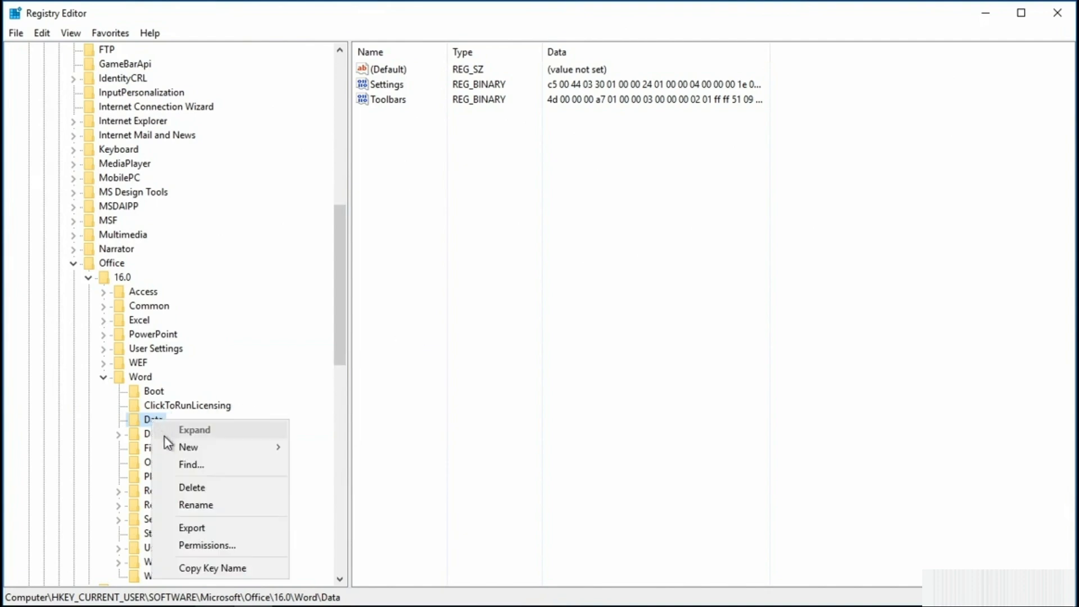
pyautogui.click(185, 489)
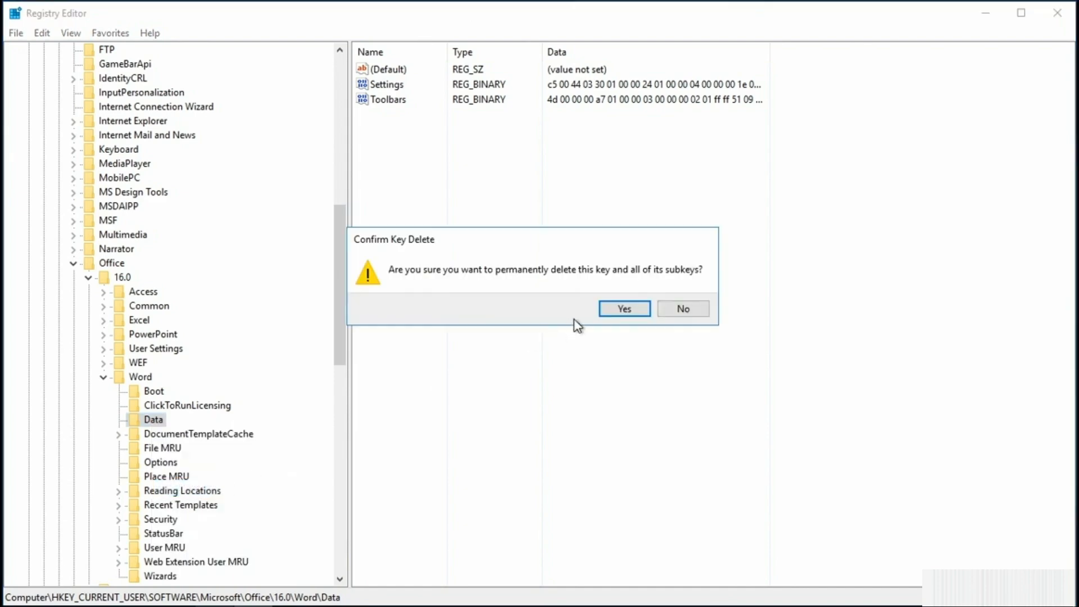
pyautogui.click(612, 313)
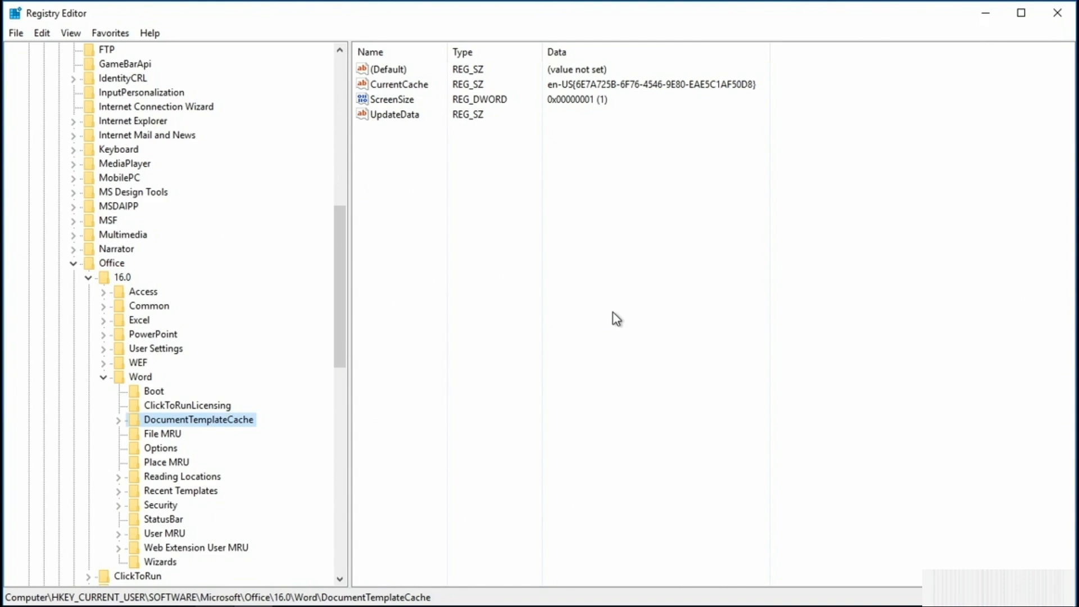
# Minimize the Registry Editor and restore the Data key by merging the WordDataBK backup file from the desktop.
pyautogui.click(983, 14)
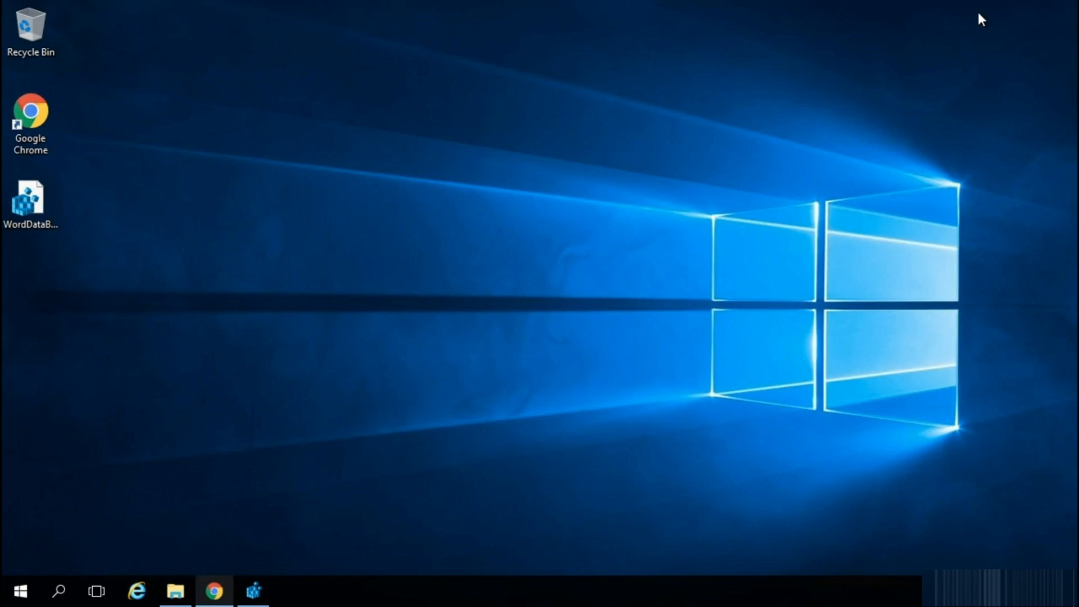
pyautogui.doubleClick(18, 205)
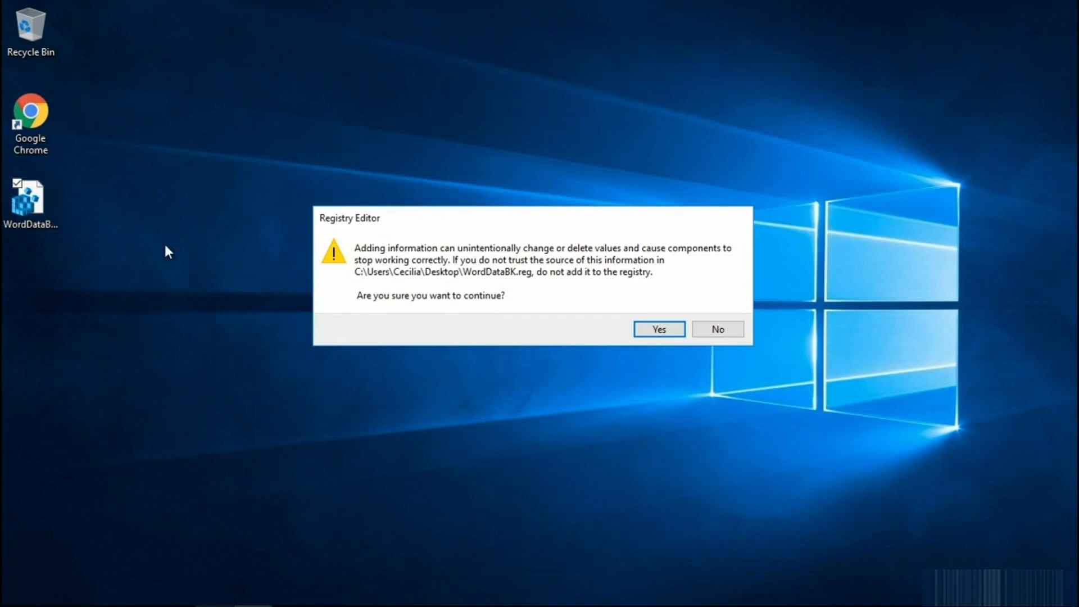
pyautogui.click(643, 329)
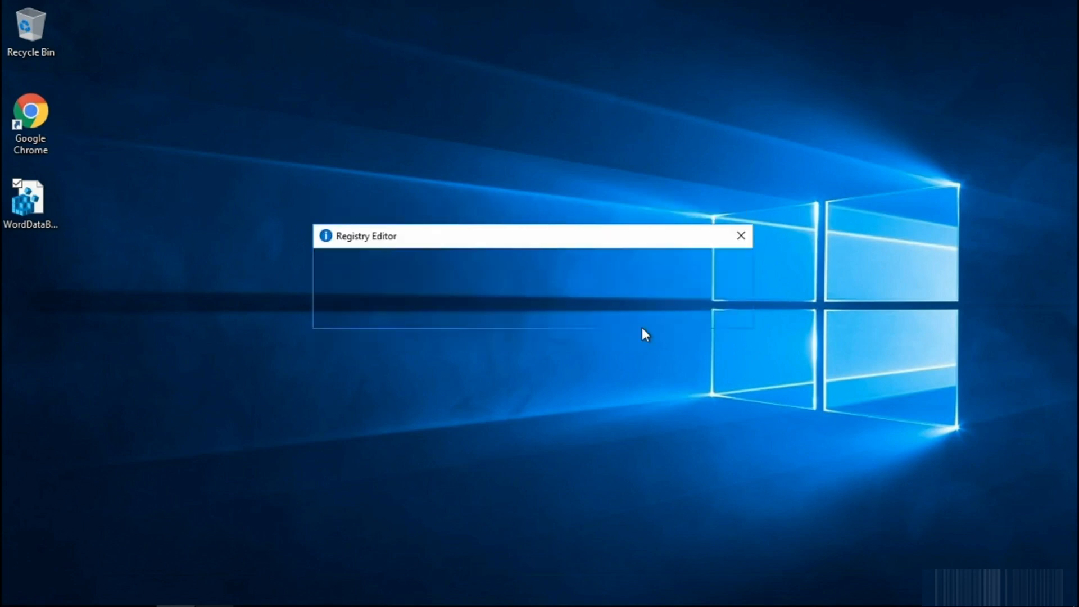
pyautogui.click(704, 314)
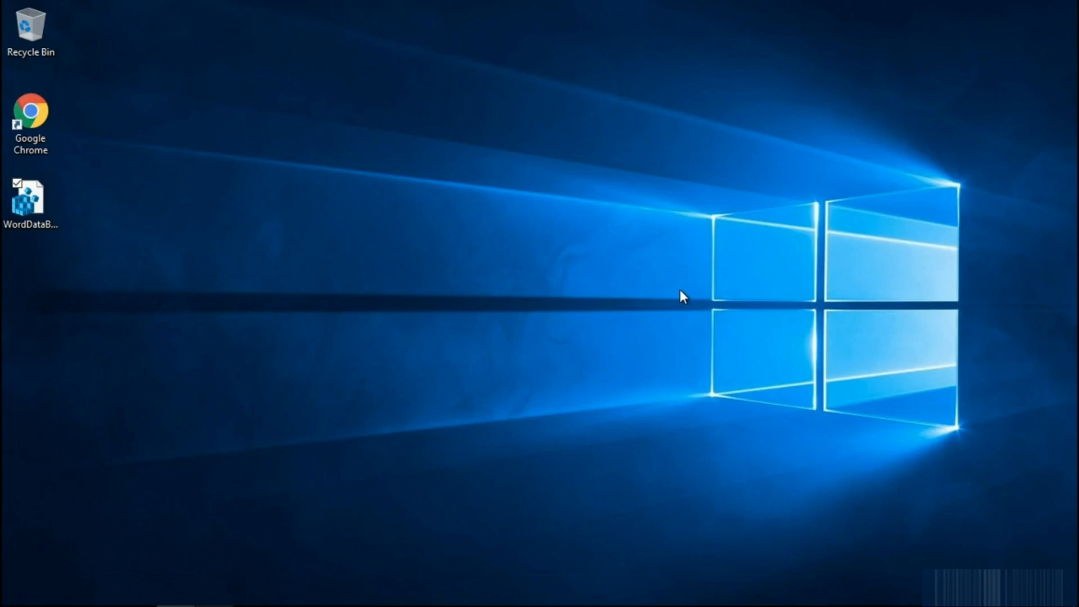
# Return to the Registry Editor and export Word's Options key to the Desktop as a registration file named WordOptionsBK.
pyautogui.moveTo(654, 604)
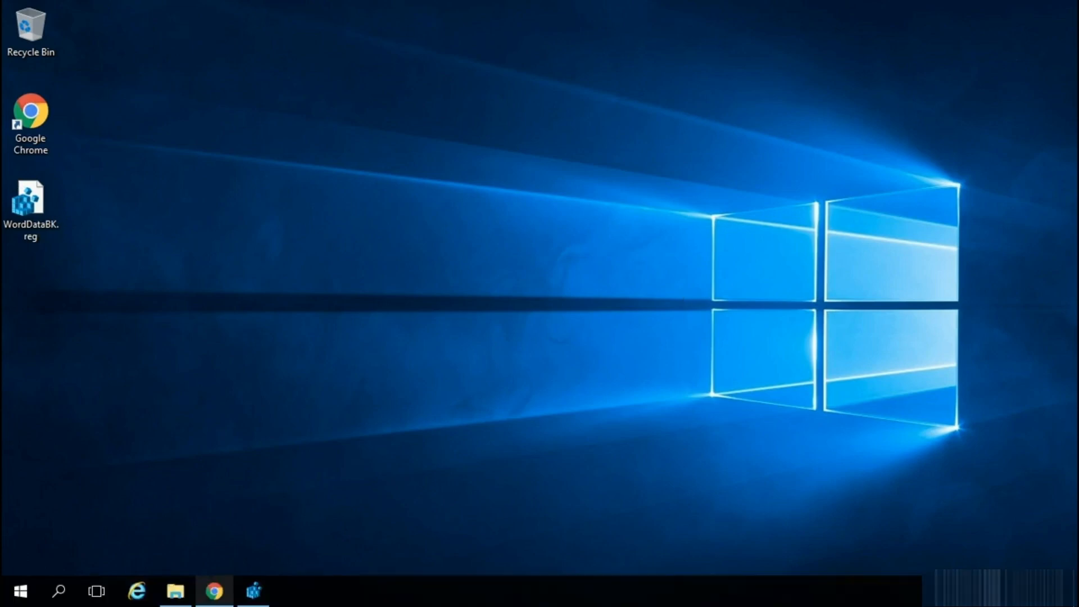
pyautogui.click(253, 590)
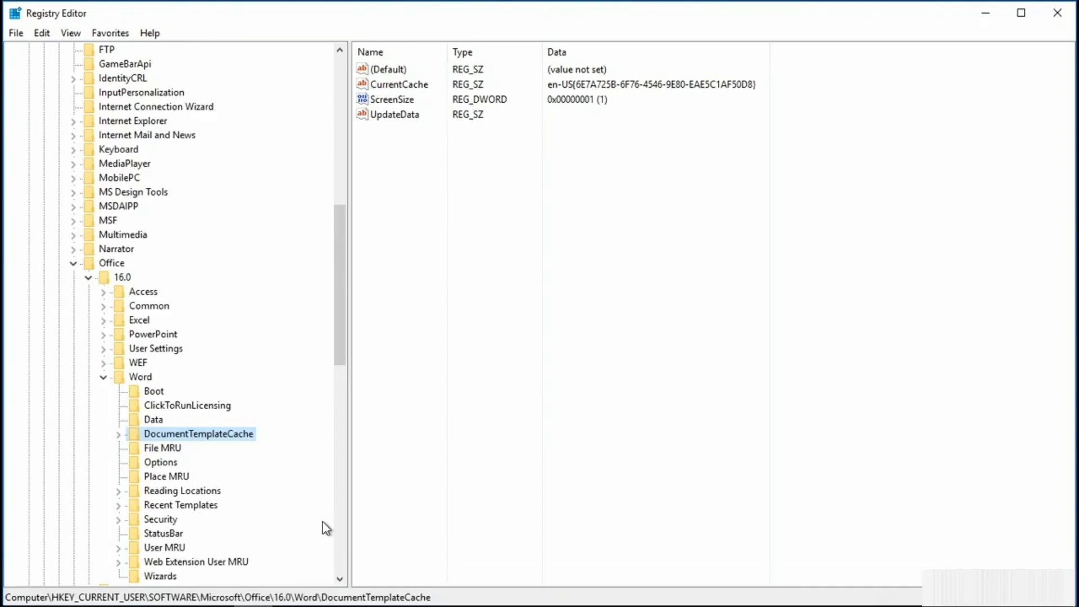
pyautogui.click(170, 465)
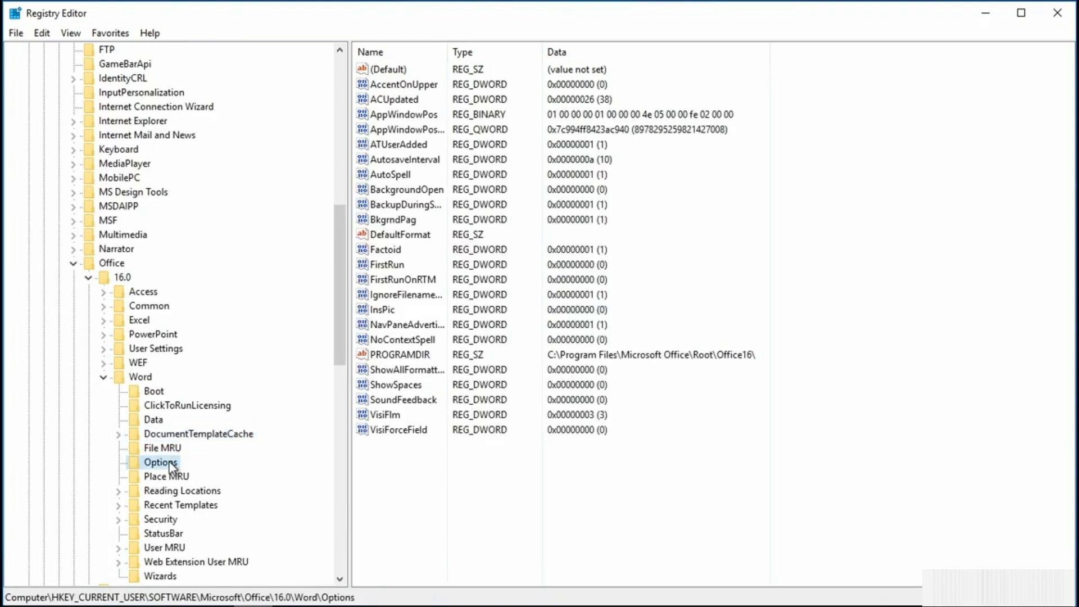
pyautogui.rightClick(171, 466)
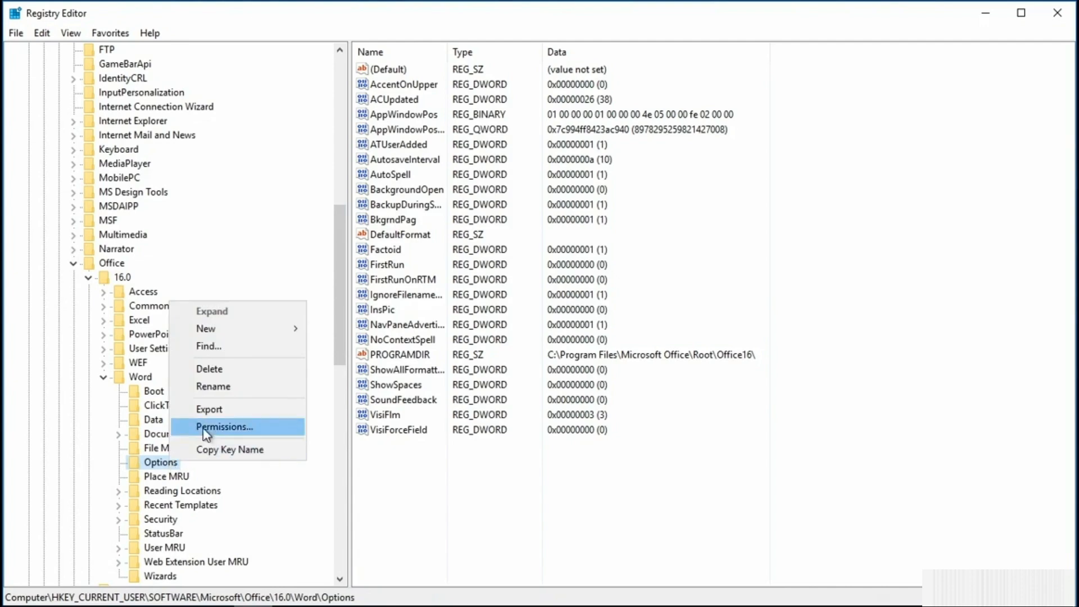
pyautogui.click(215, 409)
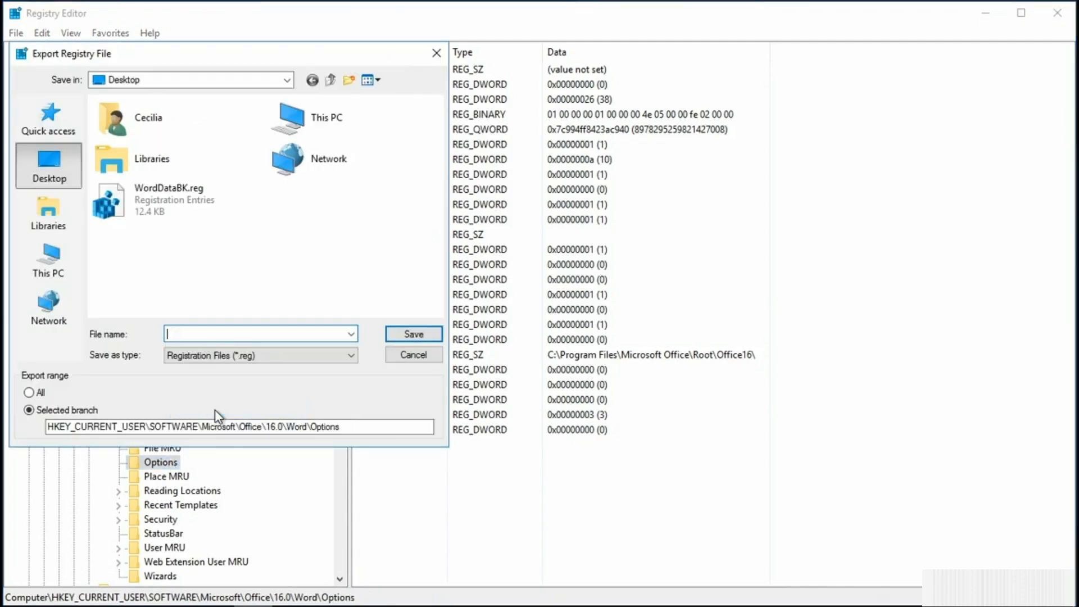
pyautogui.write('WordOptionsBK')
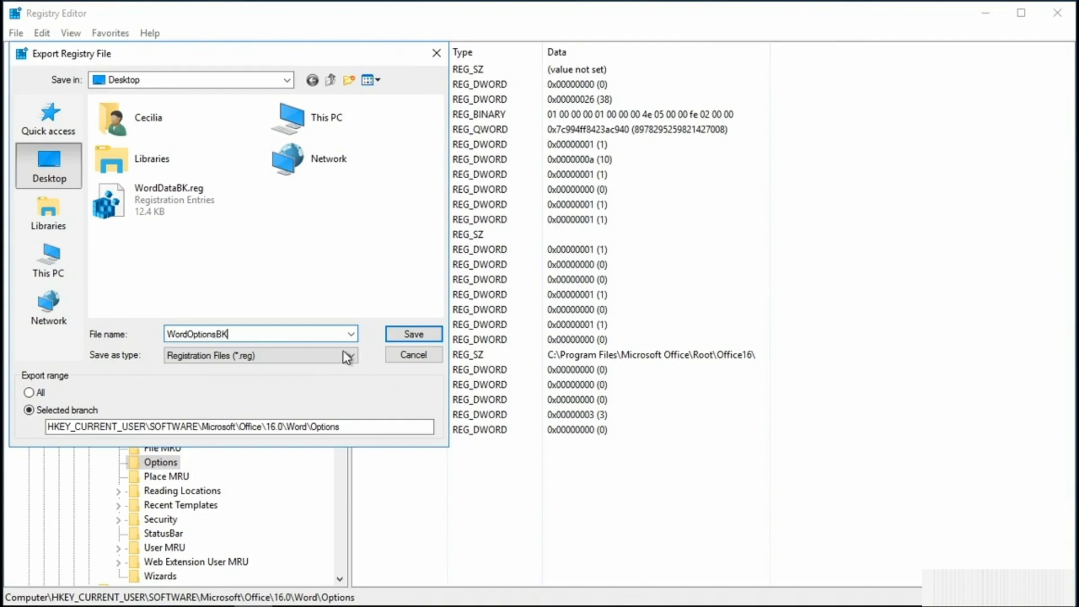
pyautogui.click(395, 336)
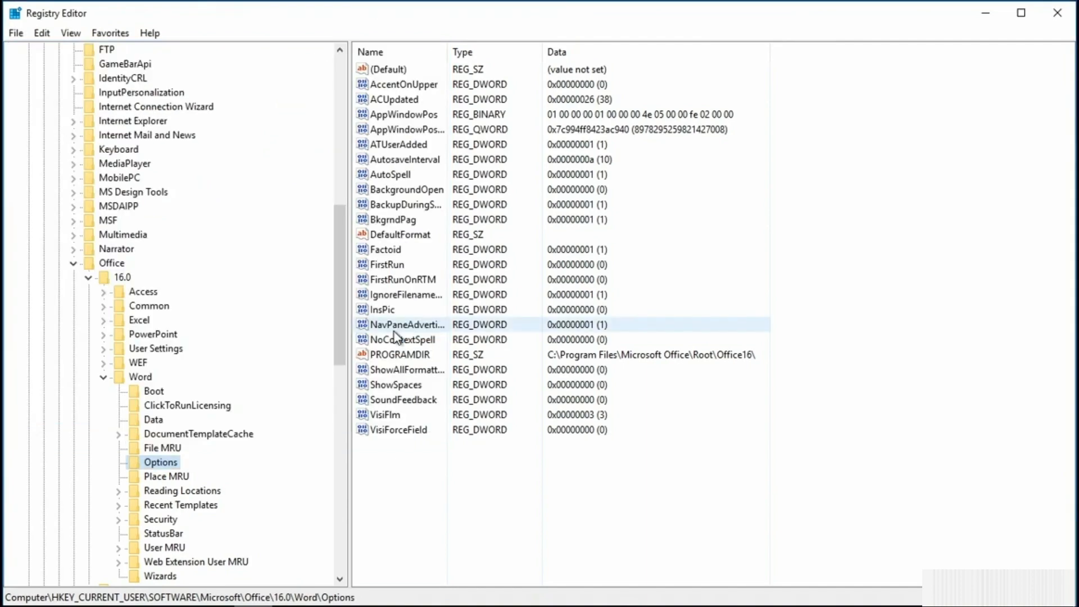
# Delete the Options key from Word's registry branch and confirm the permanent deletion.
pyautogui.rightClick(174, 463)
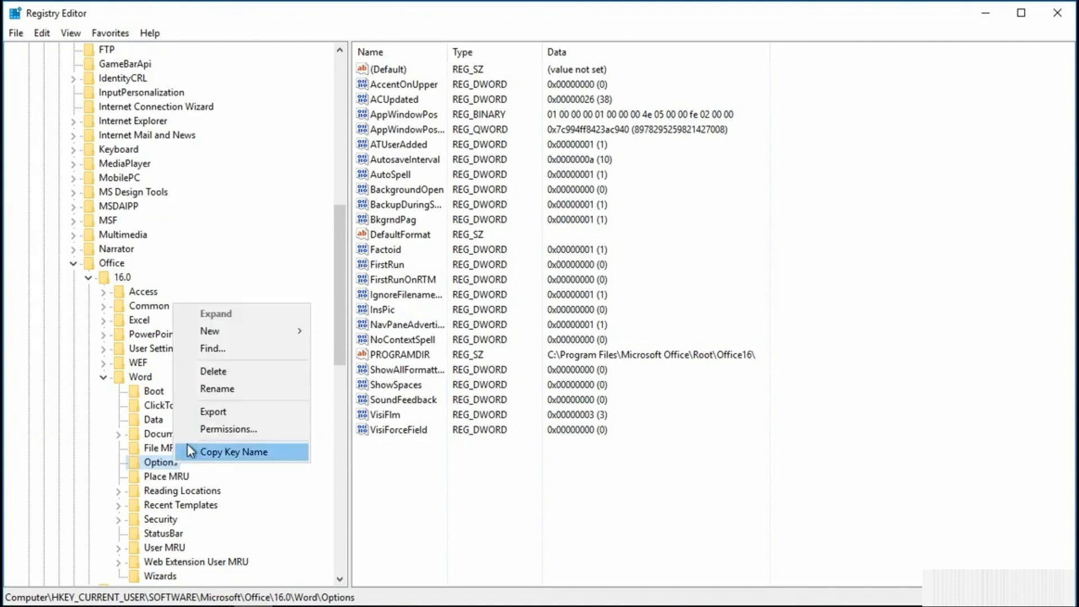
pyautogui.click(213, 372)
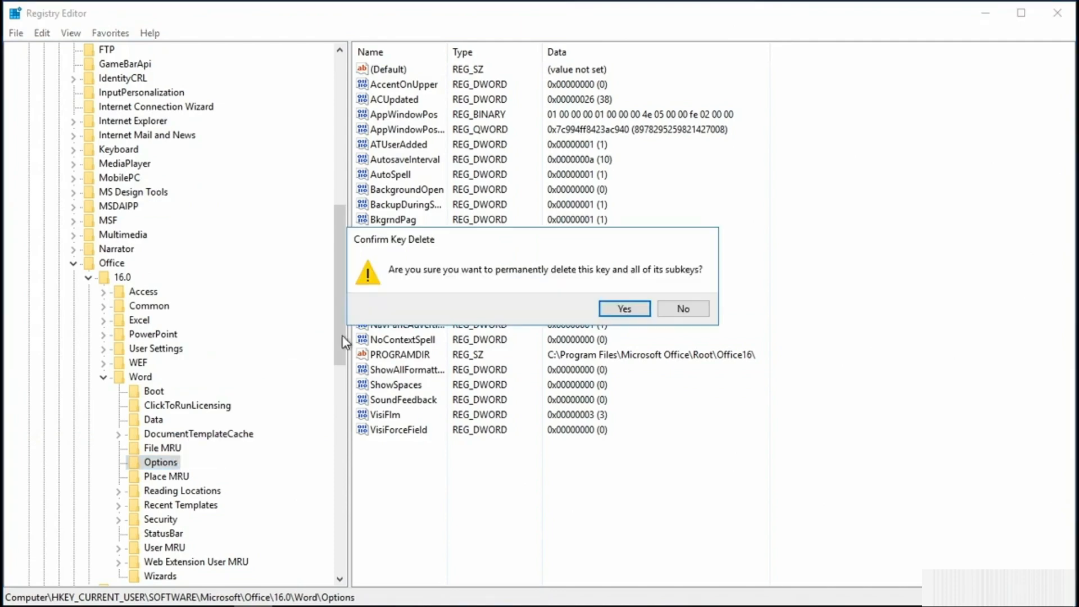
pyautogui.click(620, 310)
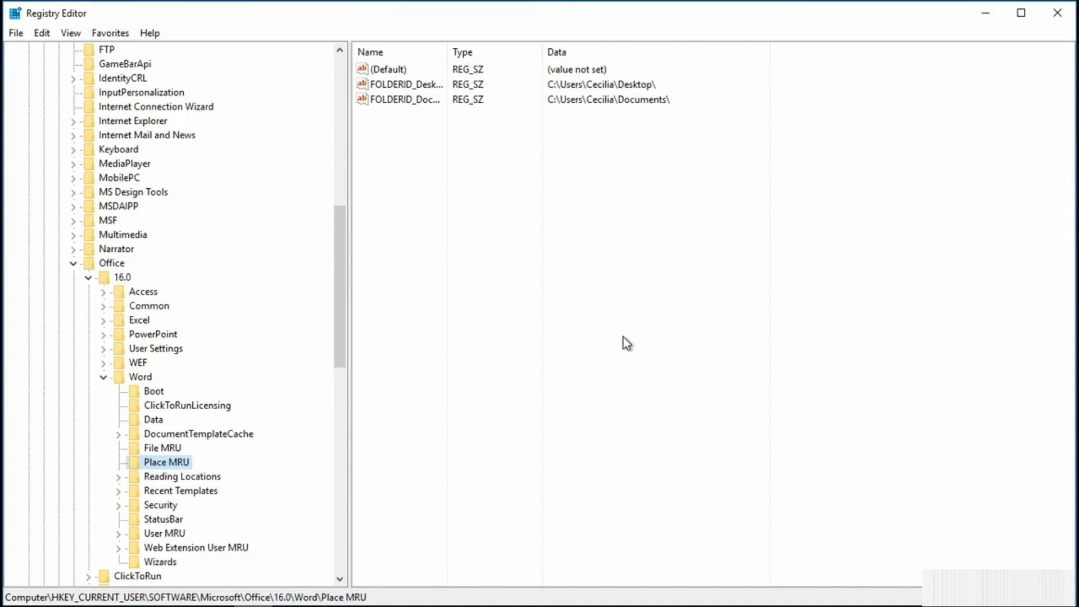
# Restore the Options key by merging the WordOptionsBK backup file from the desktop, and close the Registry Editor.
pyautogui.click(985, 12)
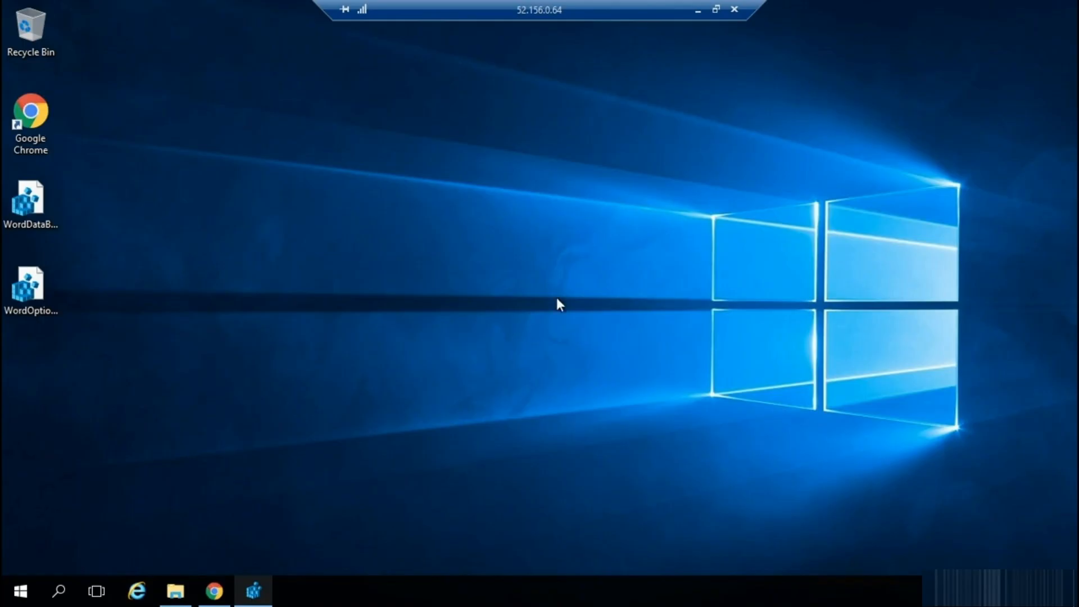
pyautogui.doubleClick(19, 292)
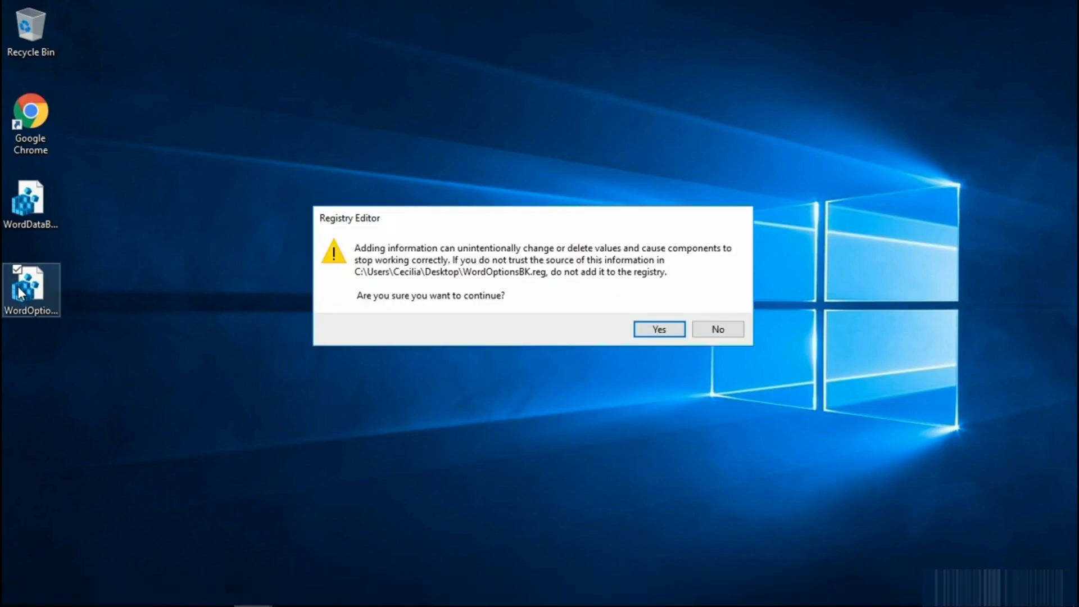
pyautogui.click(662, 333)
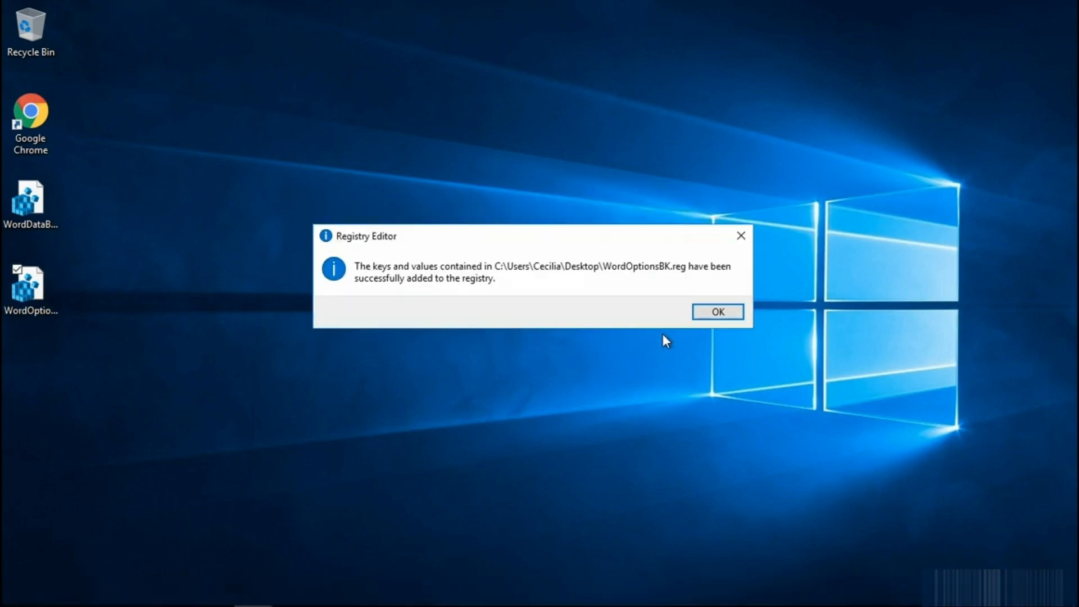
pyautogui.click(720, 313)
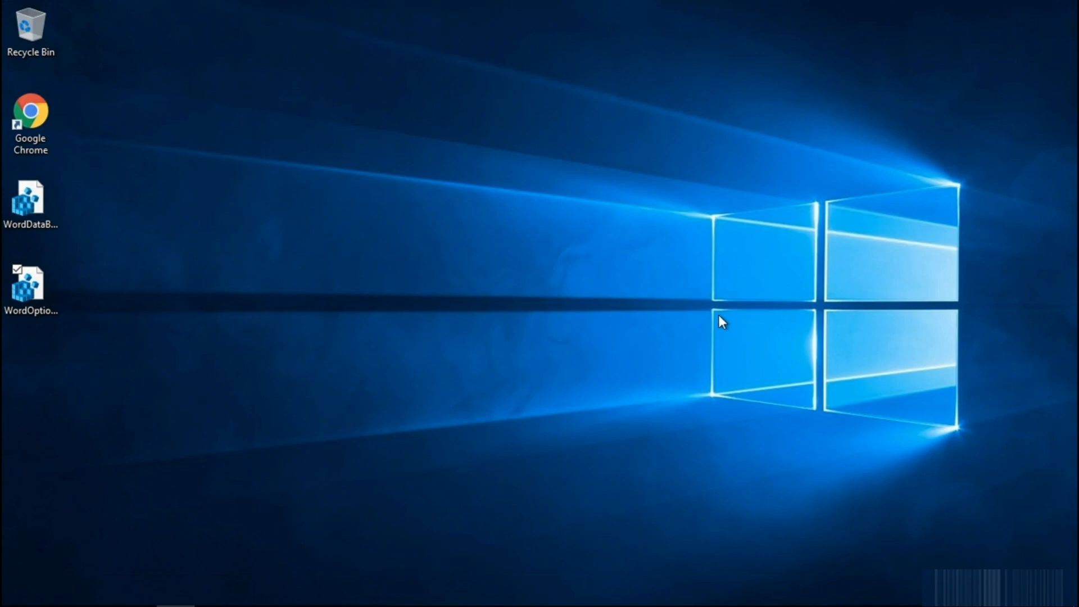
pyautogui.click(253, 590)
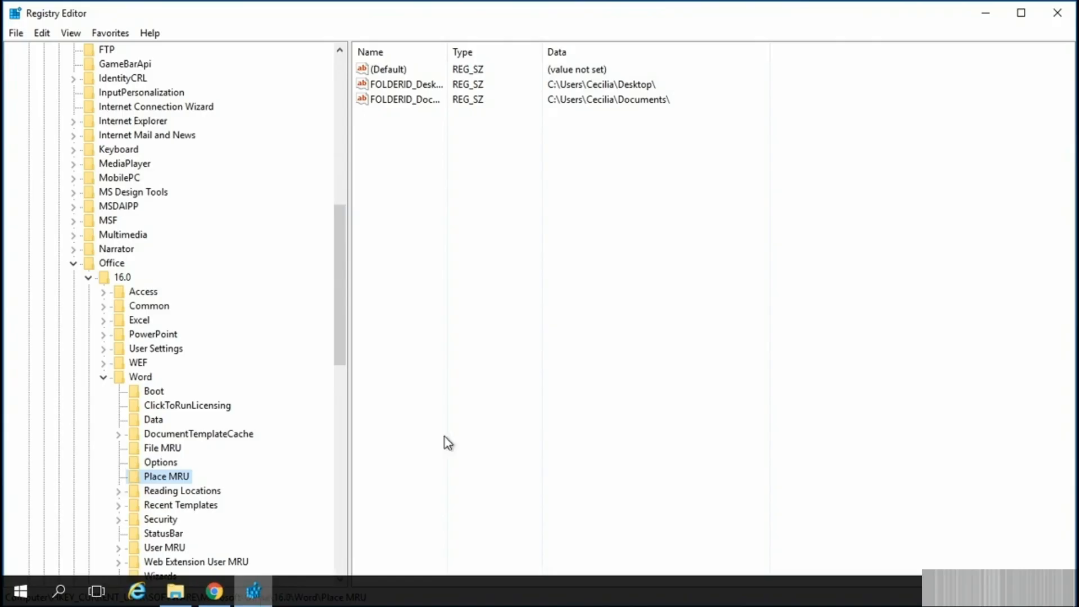
pyautogui.click(1056, 12)
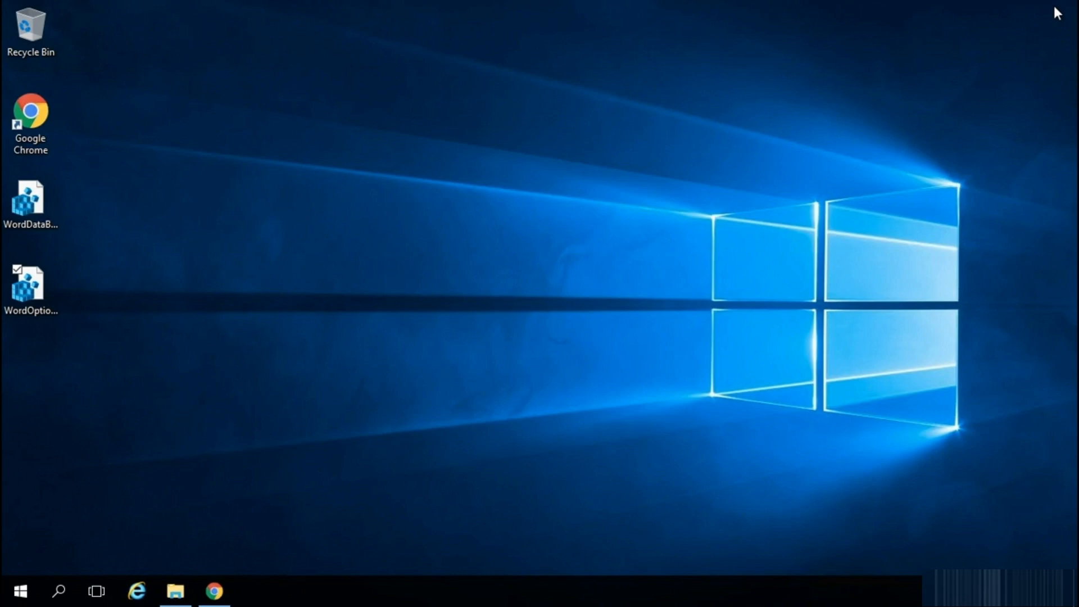
# Switch to File Explorer and open the current user's profile folder under Users on the Windows (C:) drive.
pyautogui.click(179, 590)
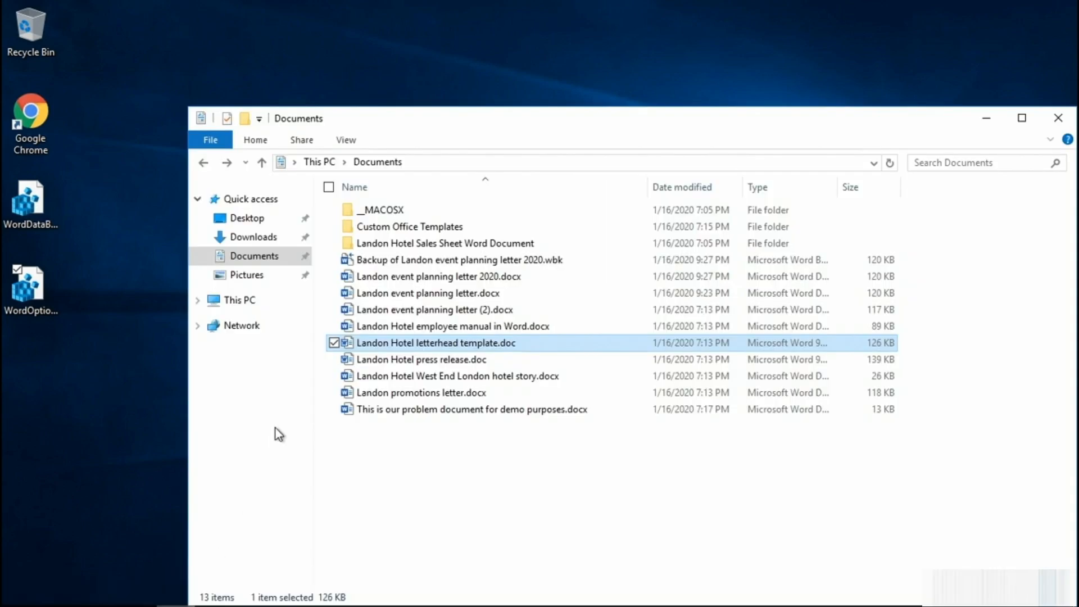
pyautogui.click(222, 304)
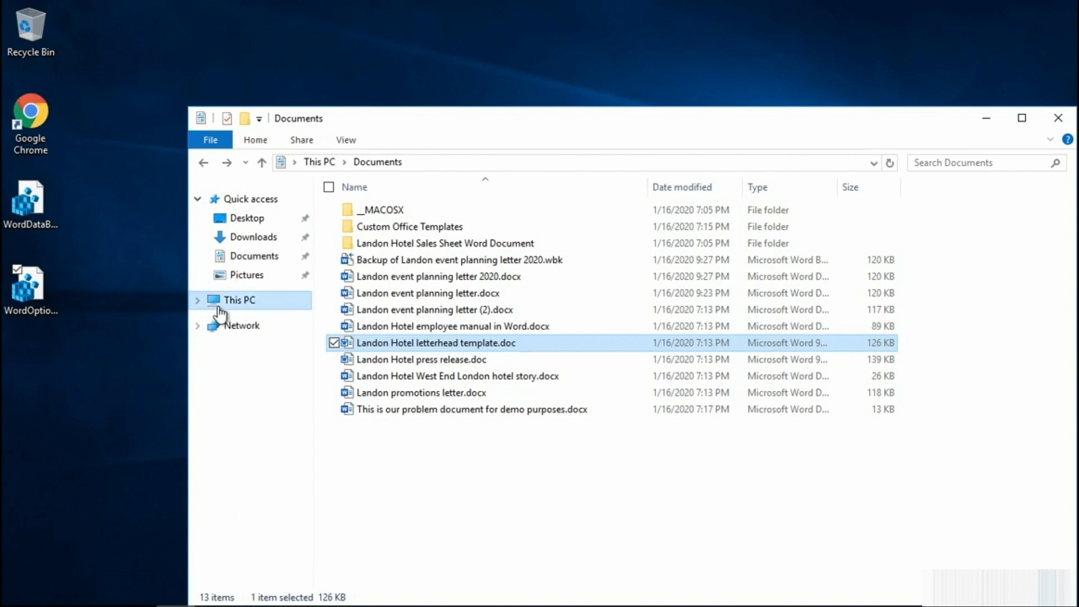
pyautogui.click(408, 345)
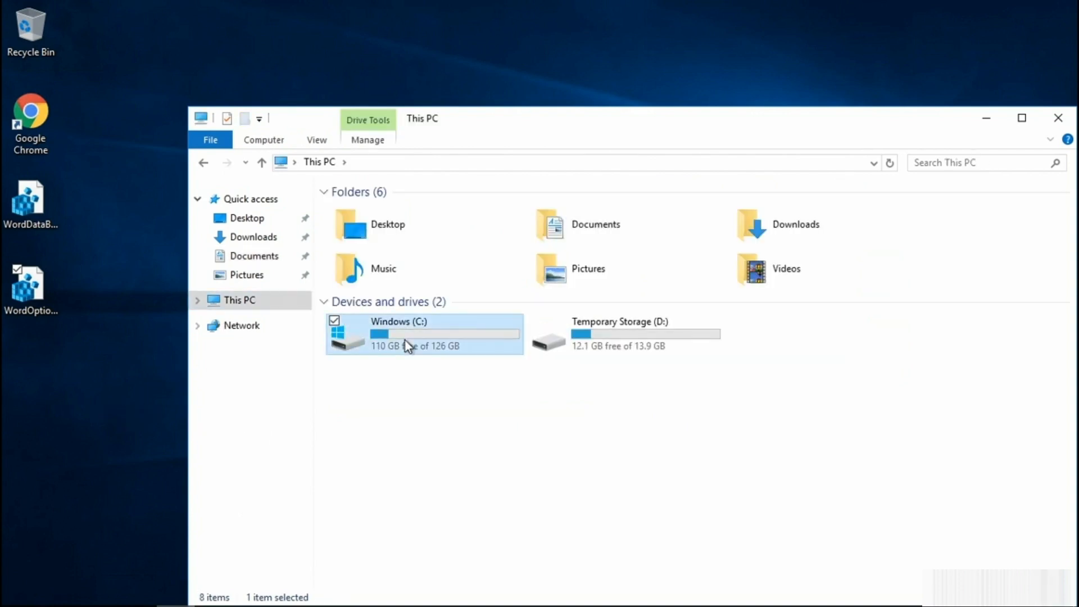
pyautogui.doubleClick(408, 345)
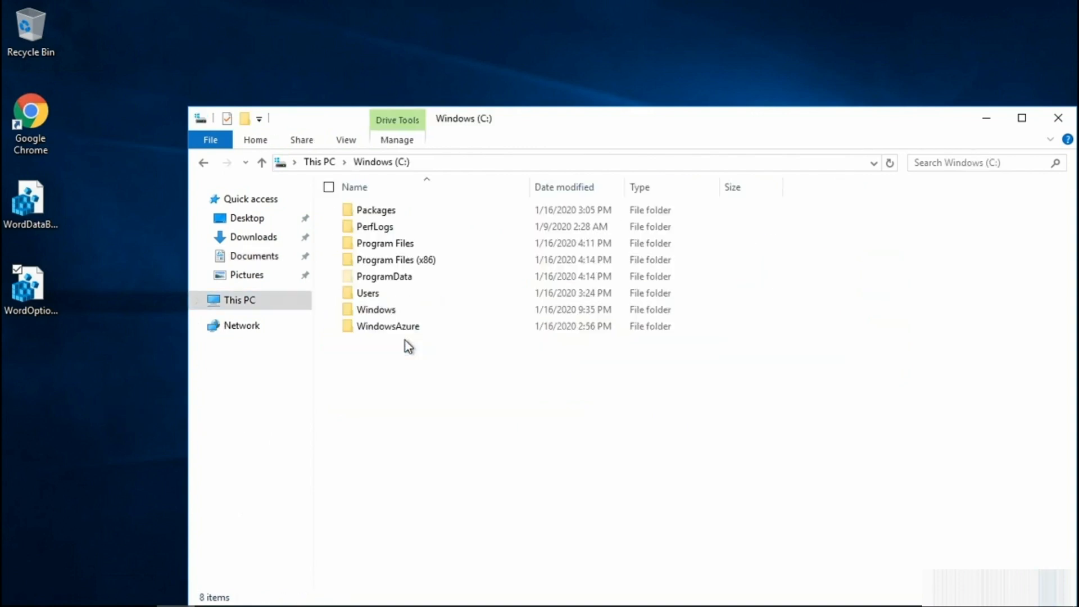
pyautogui.doubleClick(366, 293)
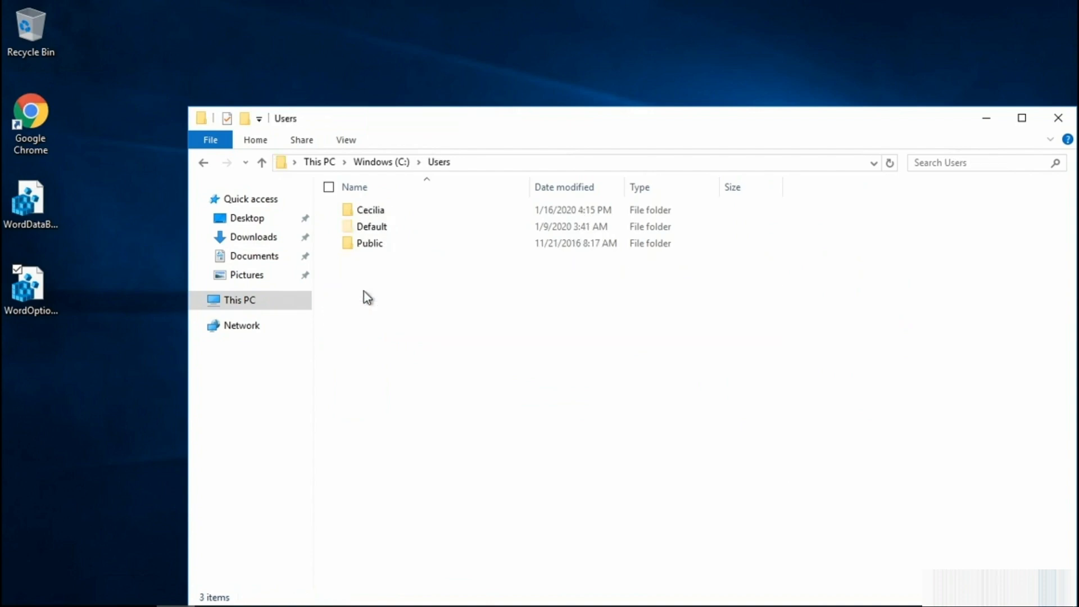
pyautogui.doubleClick(374, 210)
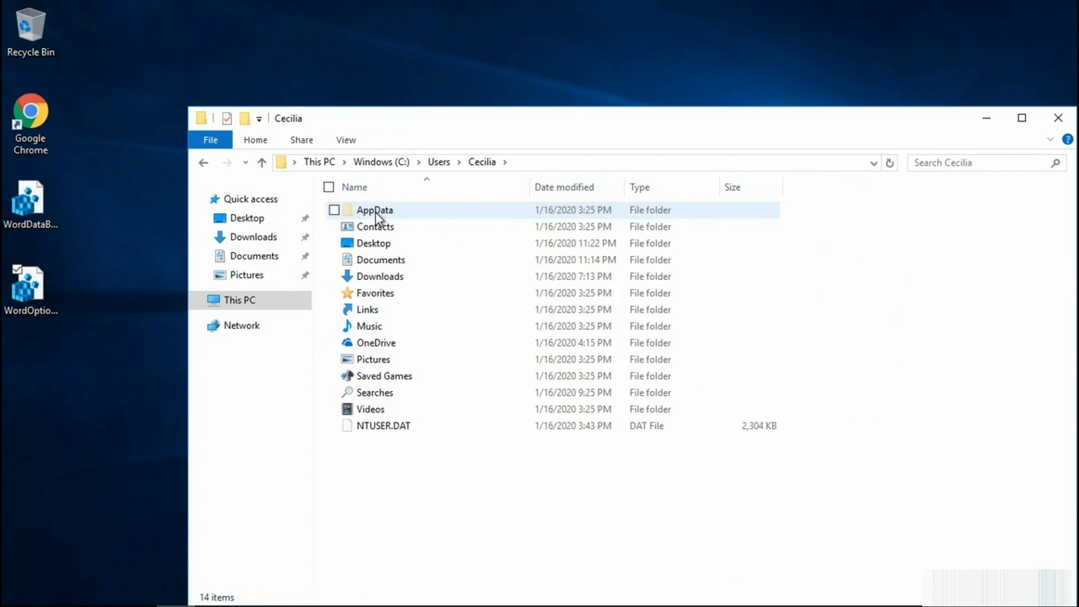
# Check the setting for displaying hidden items and open the profile's AppData\Roaming\Microsoft\Templates folder.
pyautogui.click(351, 144)
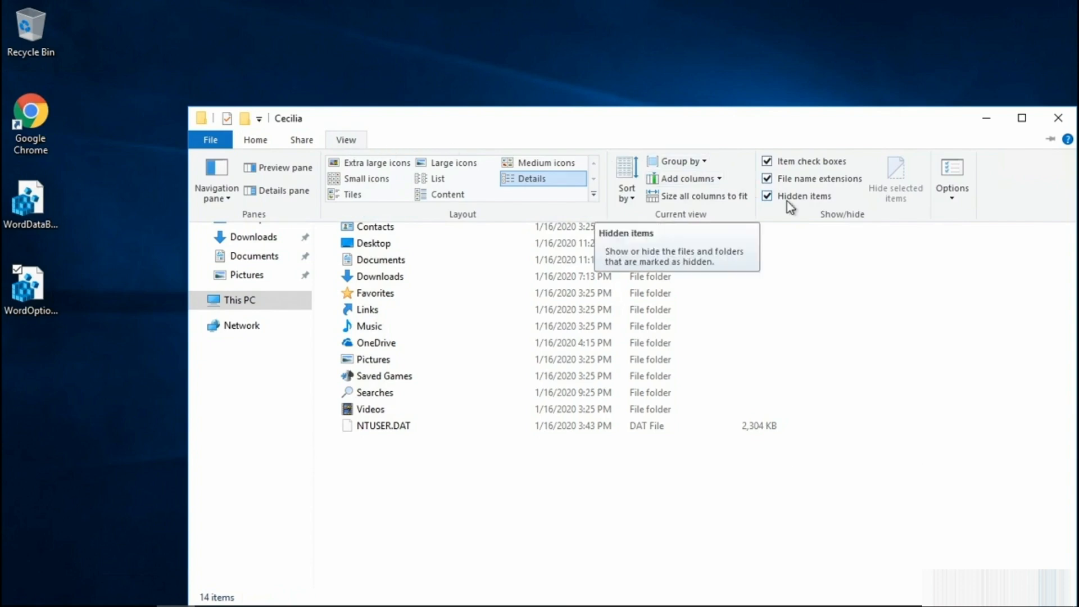
pyautogui.click(500, 367)
pyautogui.doubleClick(382, 210)
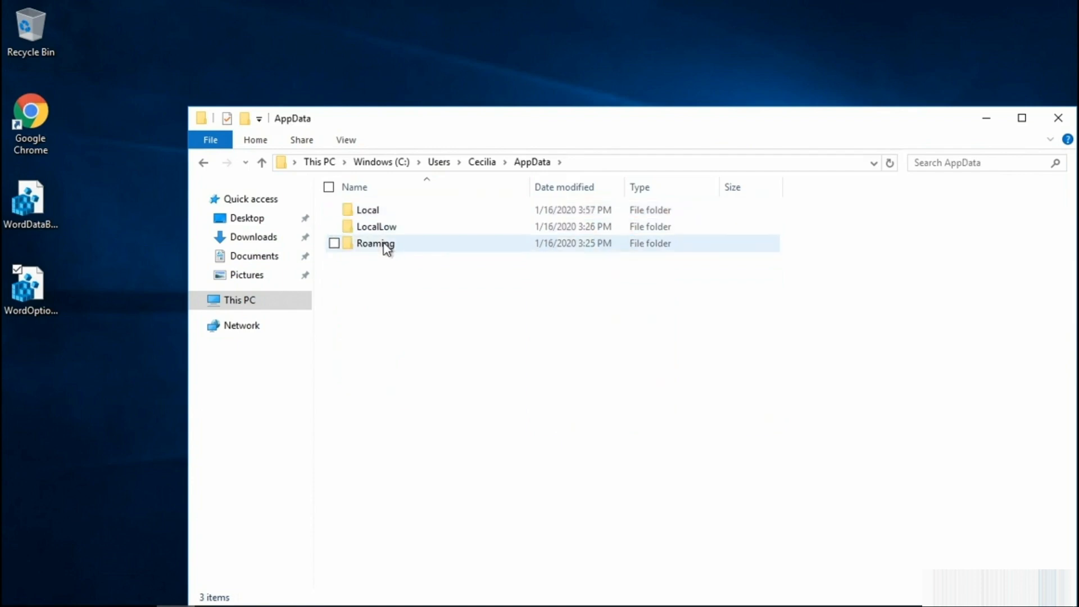
pyautogui.doubleClick(385, 243)
pyautogui.click(380, 229)
pyautogui.doubleClick(379, 229)
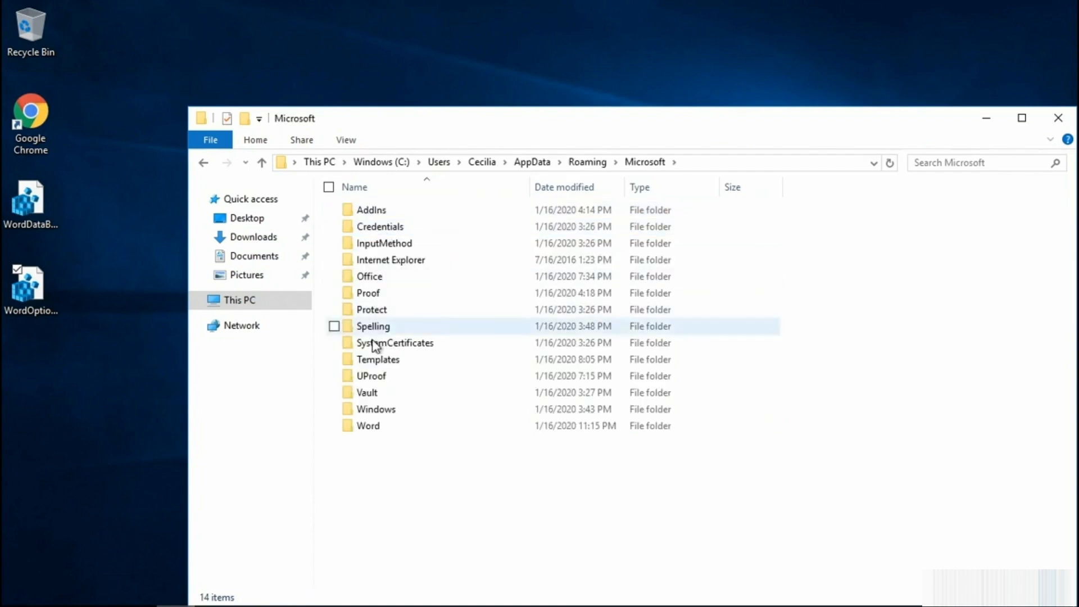
pyautogui.doubleClick(375, 364)
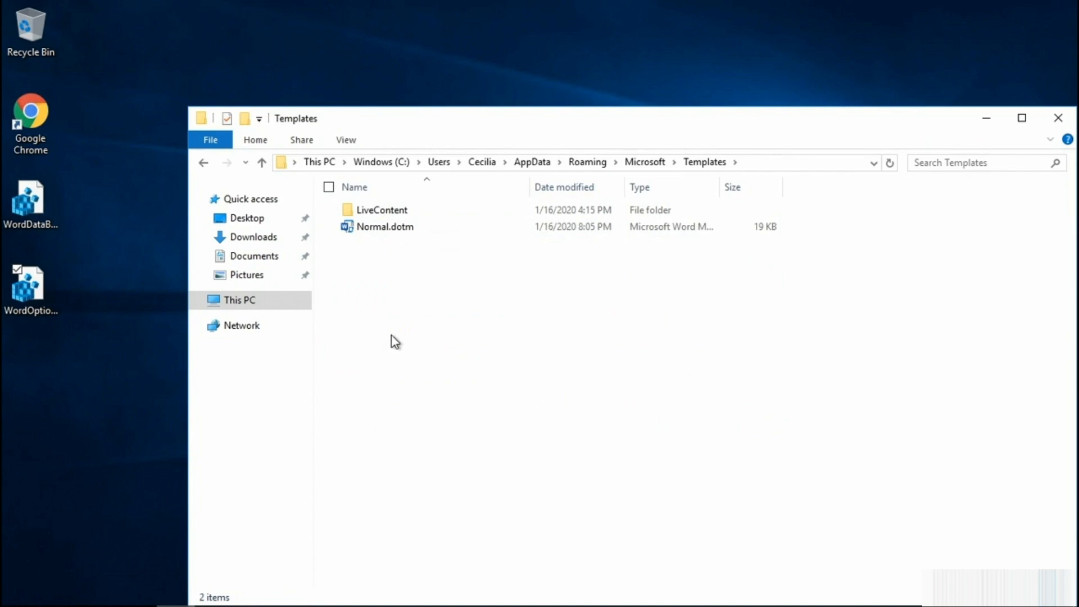
# Rename the Normal.dotm template file to oldNormal.dotm.
pyautogui.rightClick(383, 227)
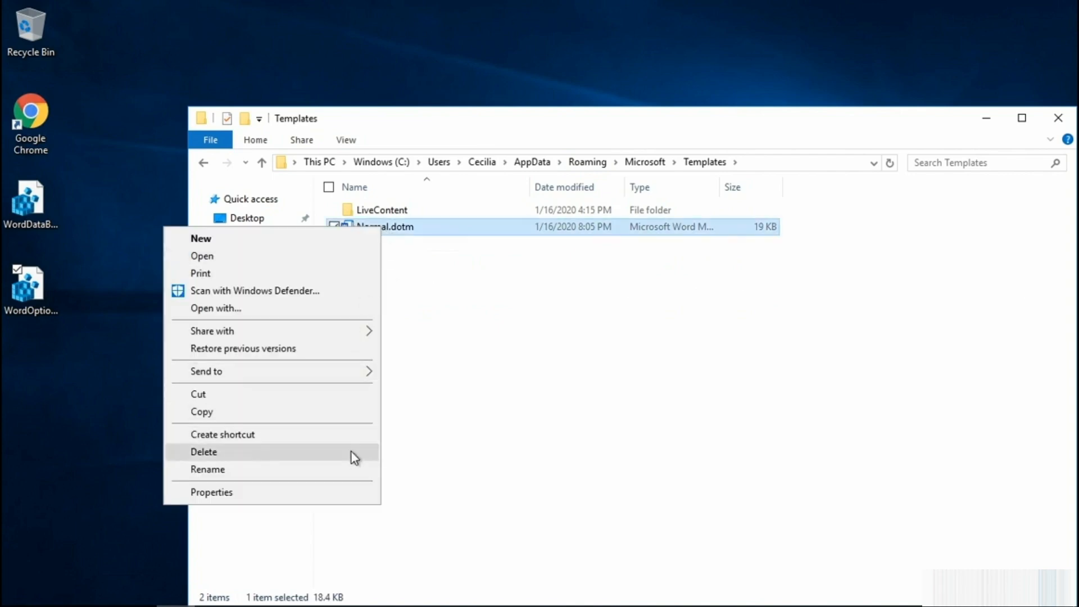
pyautogui.click(350, 467)
pyautogui.press('Home')
pyautogui.write('old')
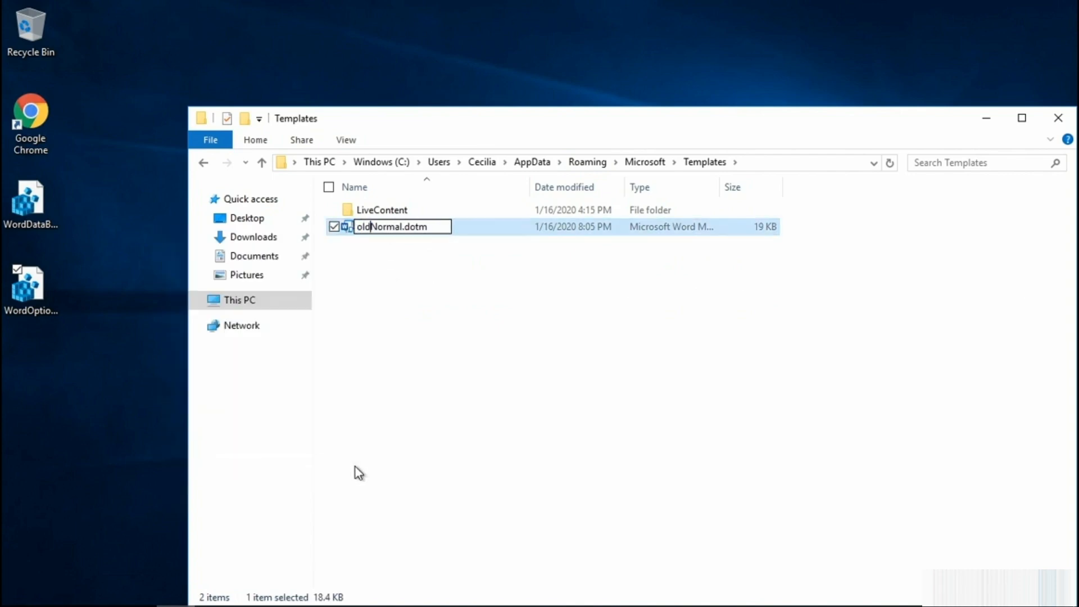
pyautogui.click(354, 467)
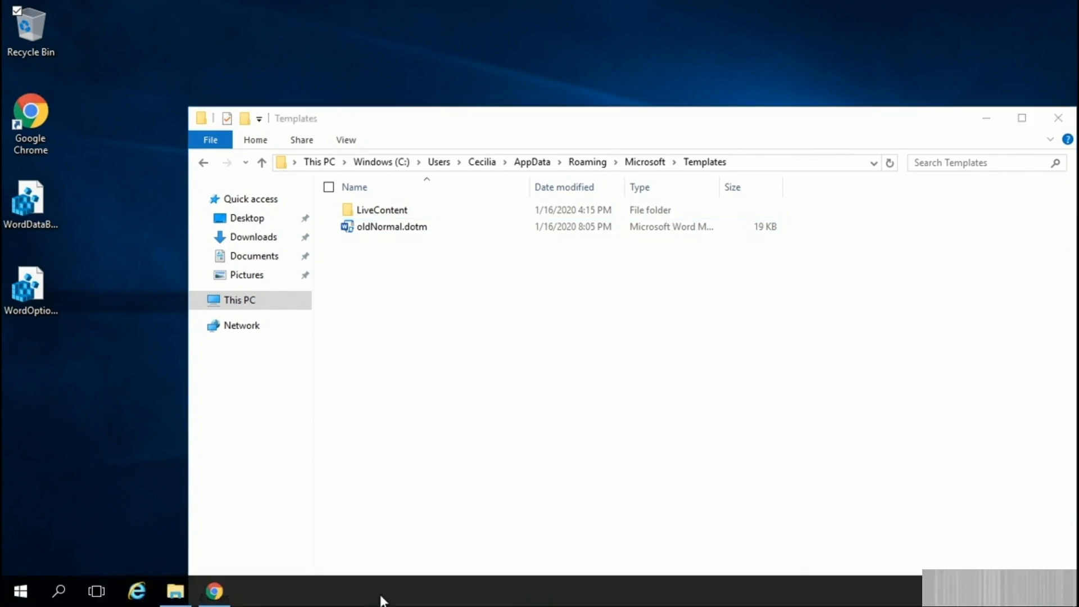
# Launch Word, create a blank document so a new default template is generated, and close Word.
pyautogui.press('super')
pyautogui.click(83, 261)
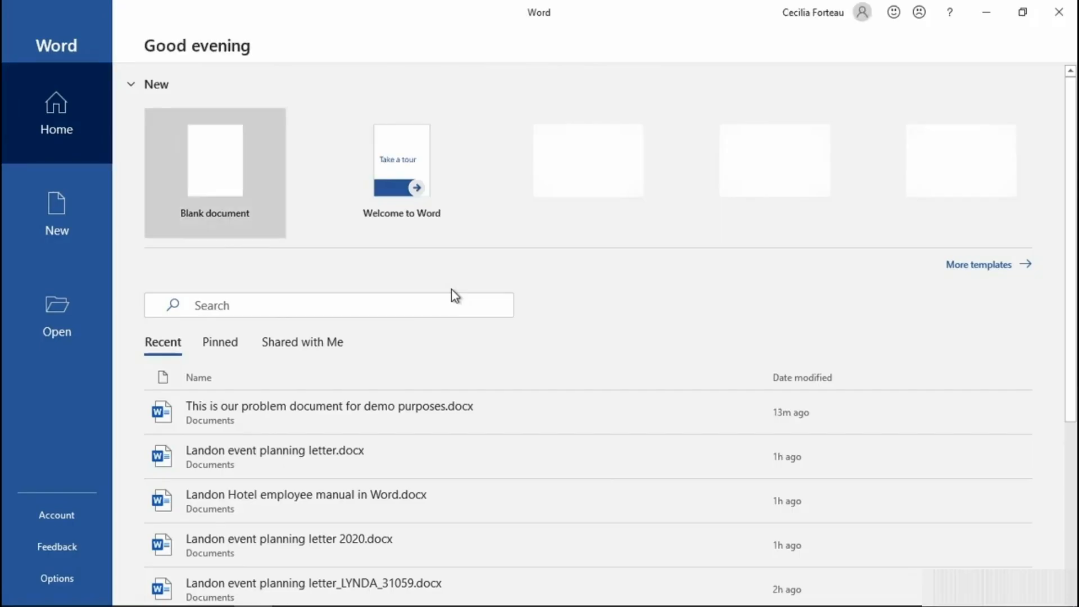
pyautogui.click(239, 160)
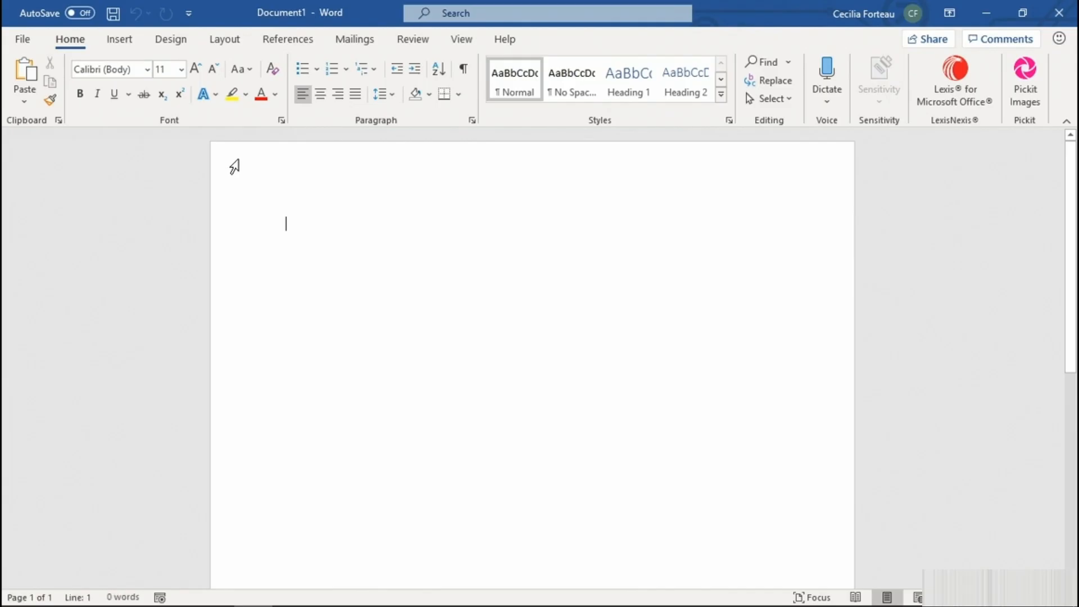
pyautogui.click(1058, 14)
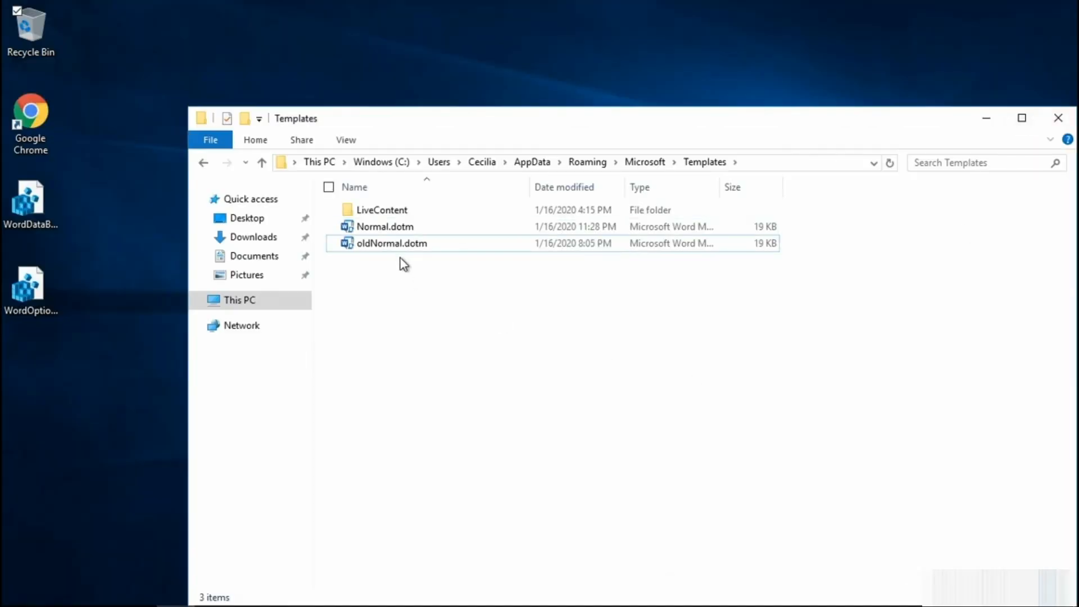